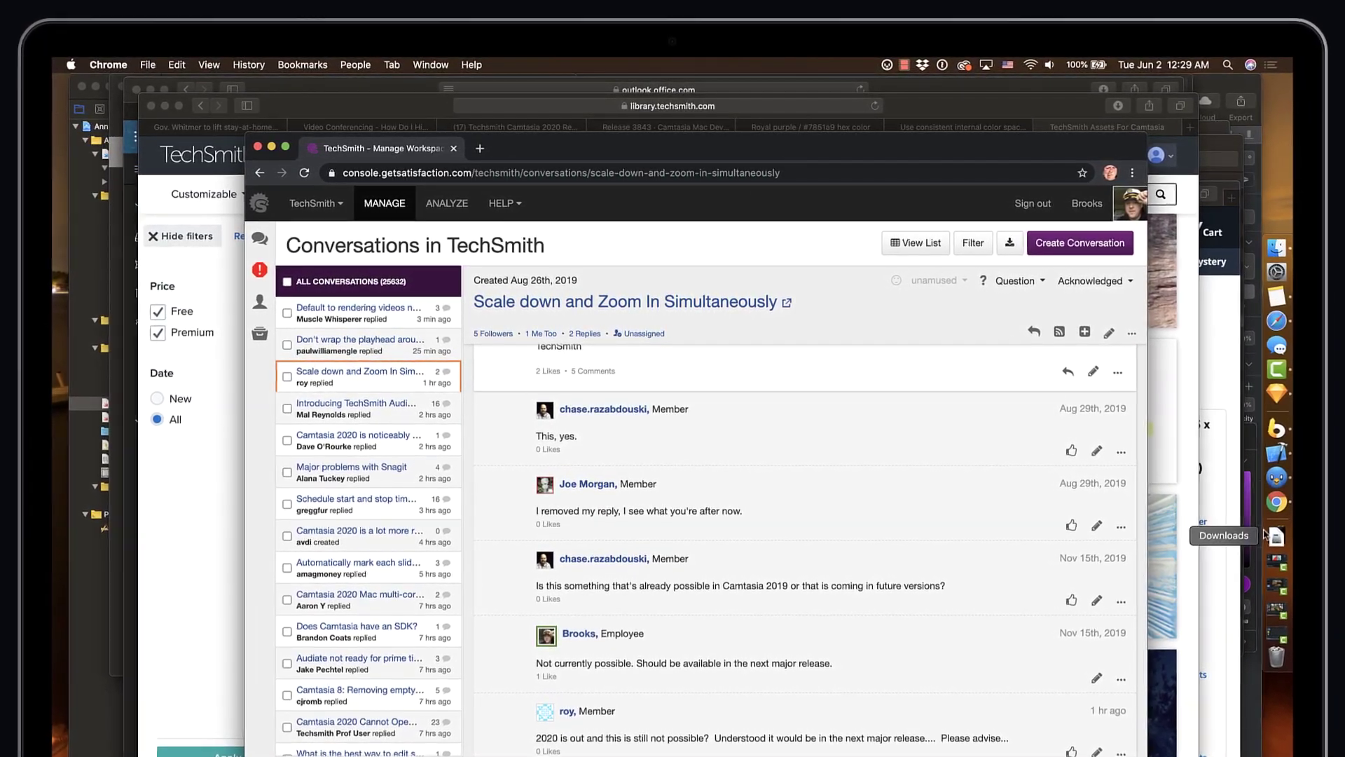
# Step: Switch to the Camtasia project and toggle Track 2's visibility off and on to check the forest clip beneath De-Tominated
pyautogui.click(1279, 607)
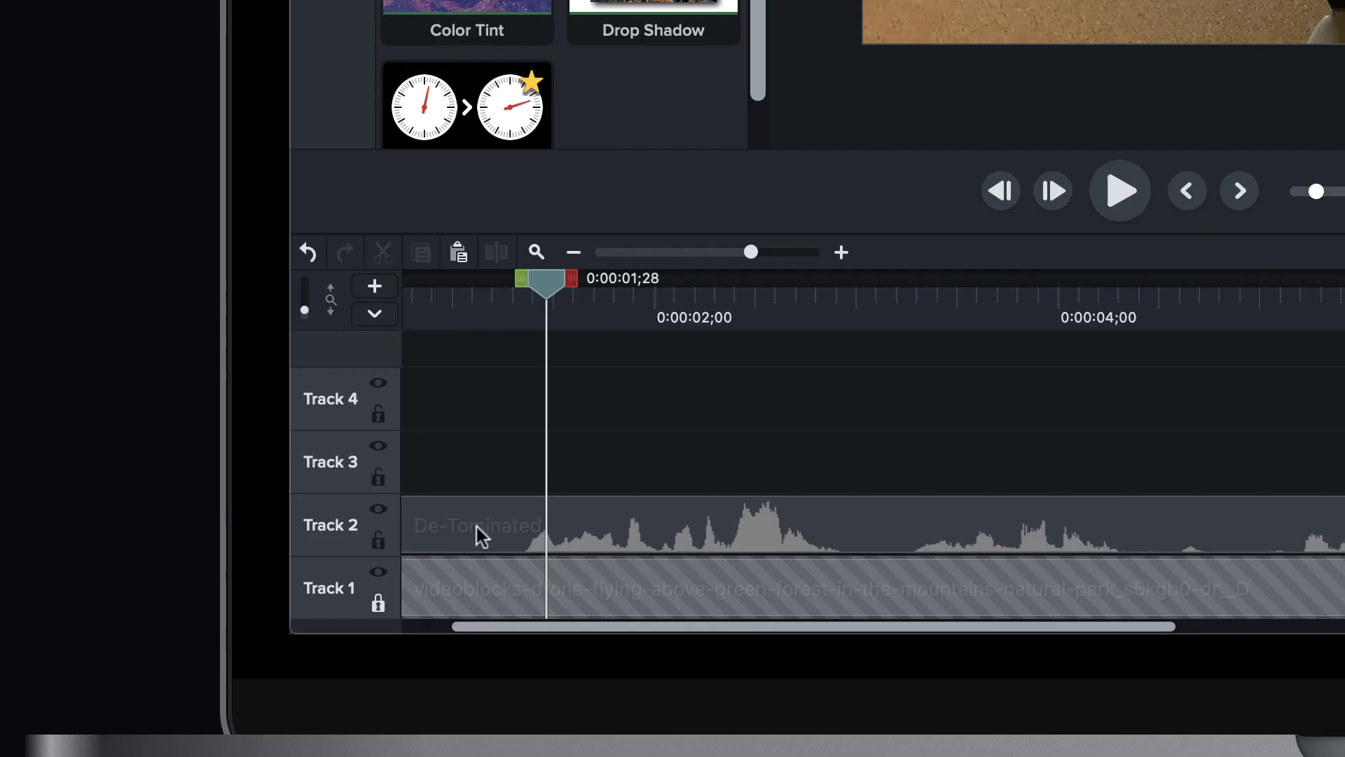
pyautogui.click(476, 525)
pyautogui.click(377, 516)
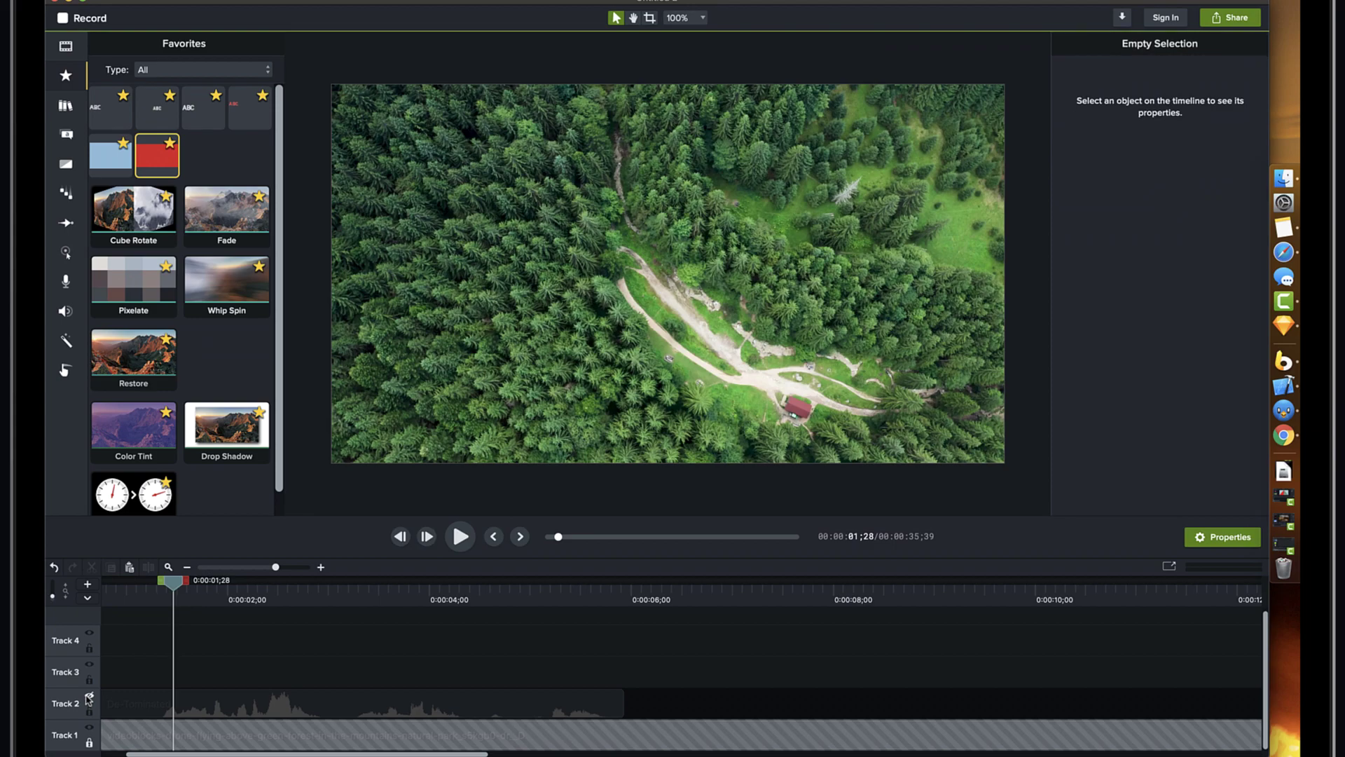
pyautogui.click(88, 697)
pyautogui.click(173, 704)
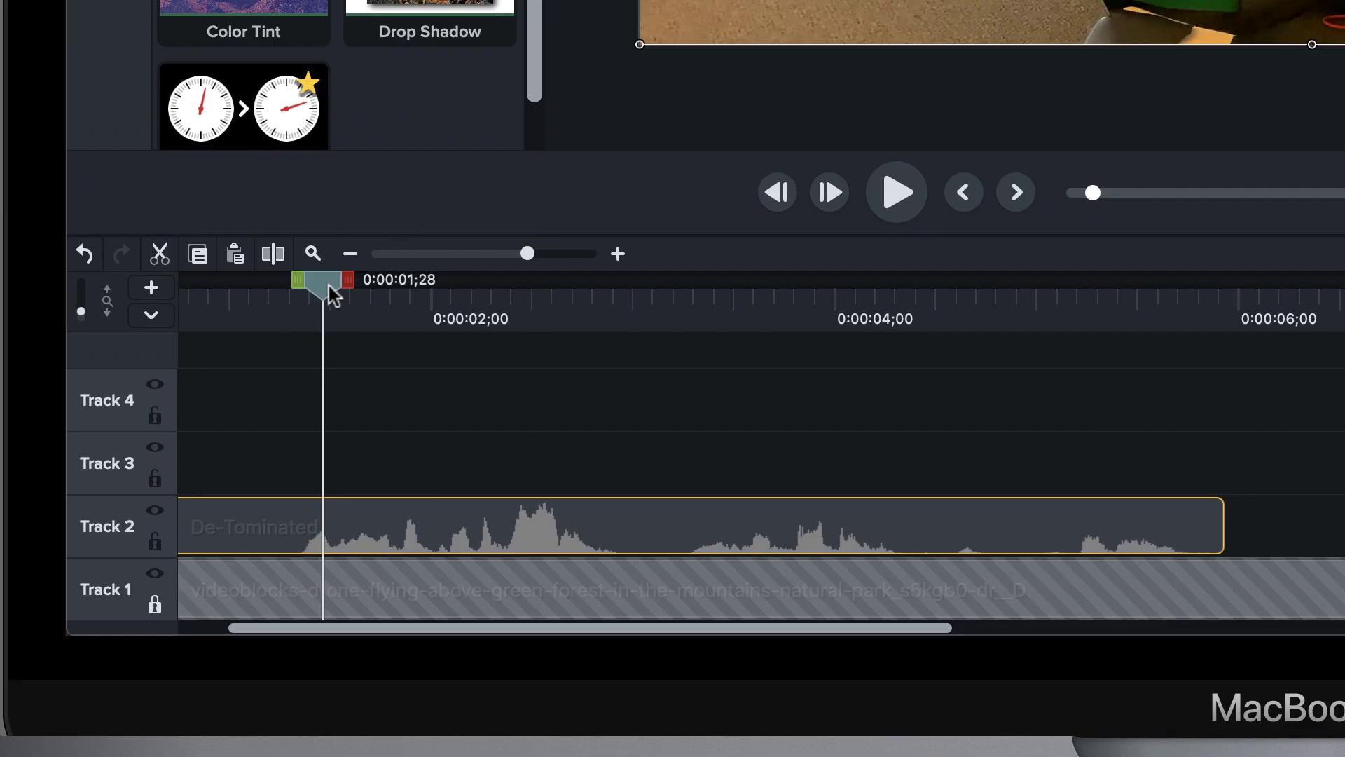
# Step: Return the playhead to the start of the timeline and clear the clip selection
pyautogui.moveTo(331, 293); pyautogui.dragTo(282, 310)
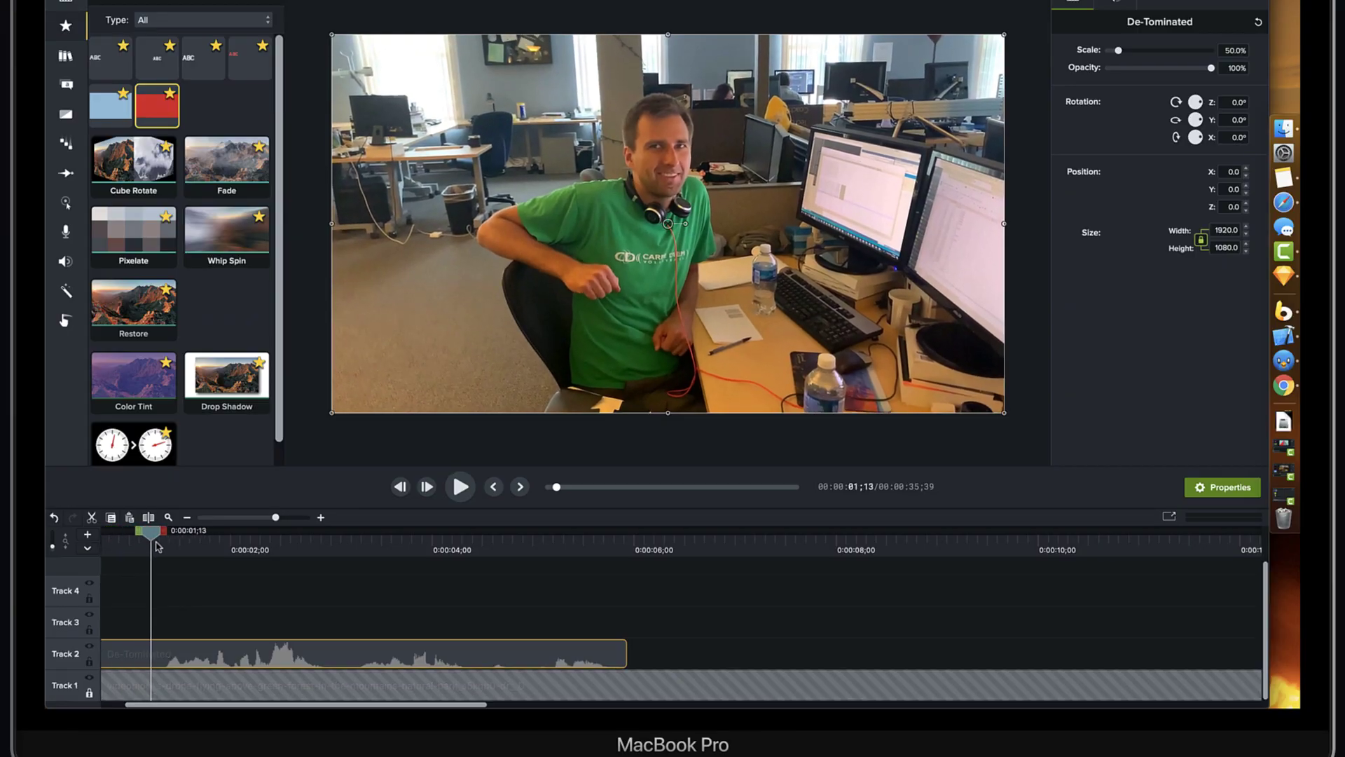
pyautogui.moveTo(157, 547); pyautogui.dragTo(96, 540)
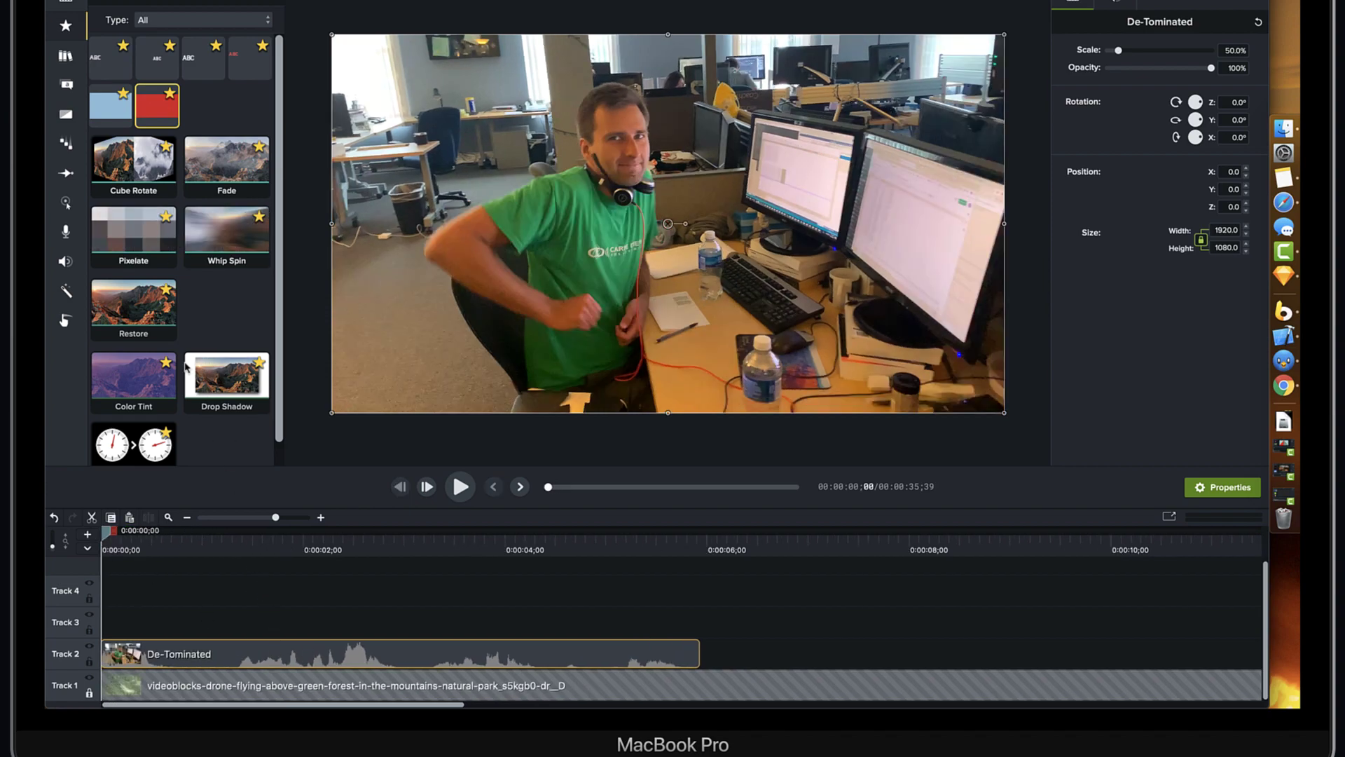
pyautogui.click(220, 582)
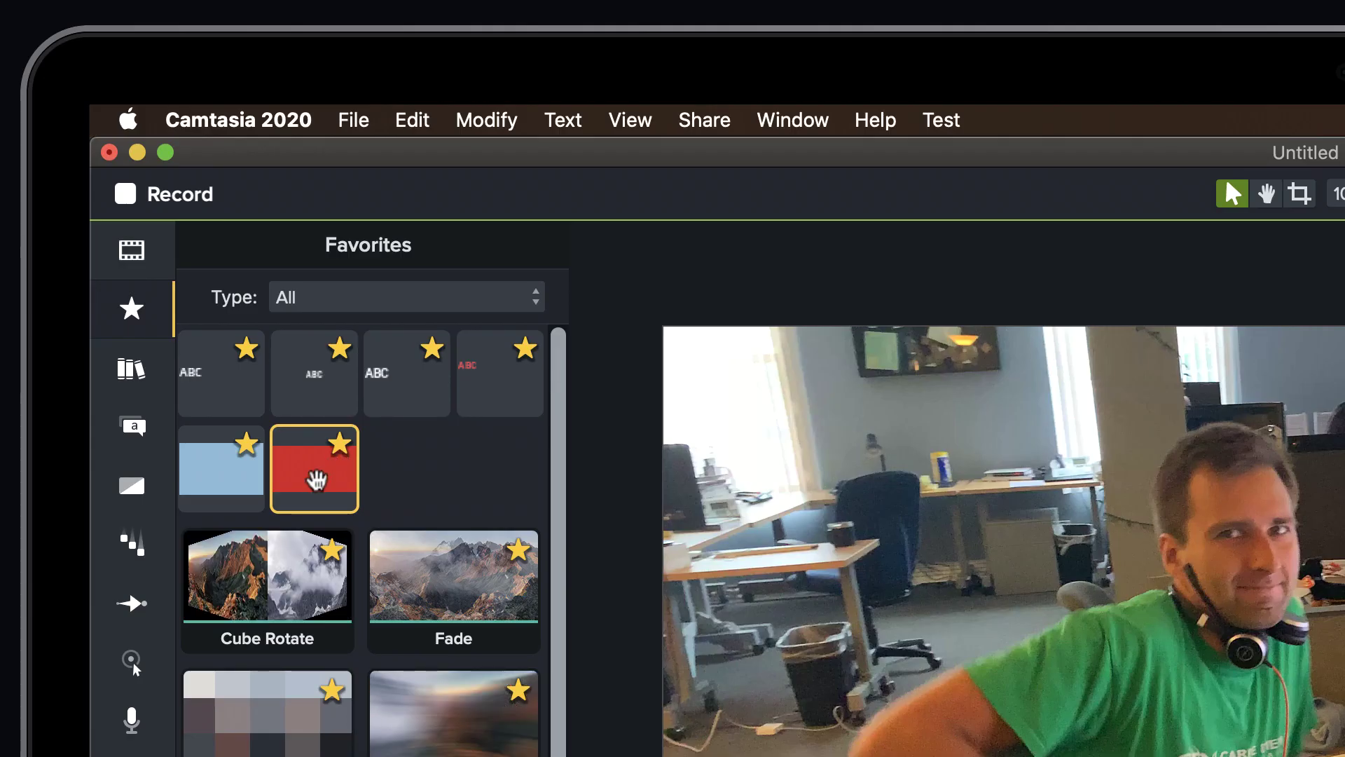
# Step: Add the favorite red rectangle at the start of Track 3 and extend it to the end of the De-Tominated clip
pyautogui.moveTo(316, 480); pyautogui.dragTo(213, 756)
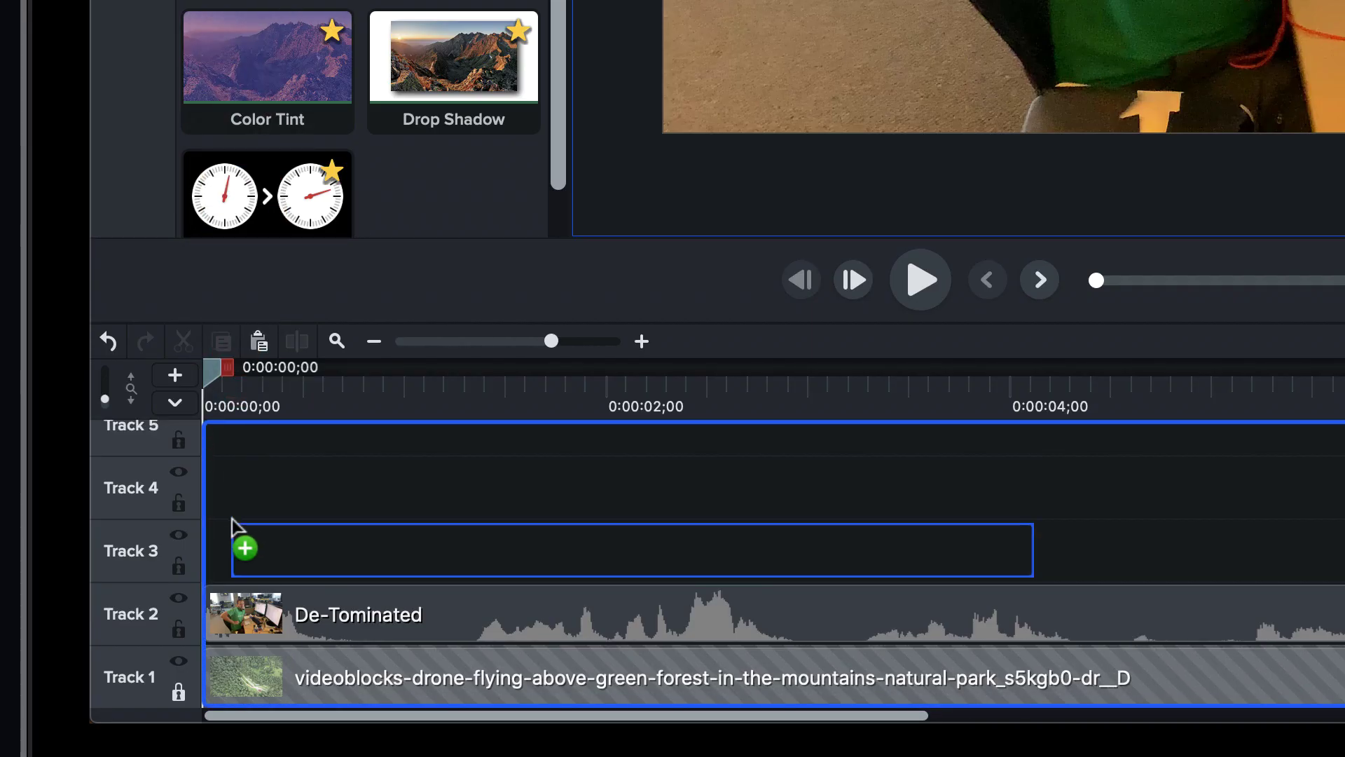
pyautogui.moveTo(213, 539); pyautogui.dragTo(200, 541)
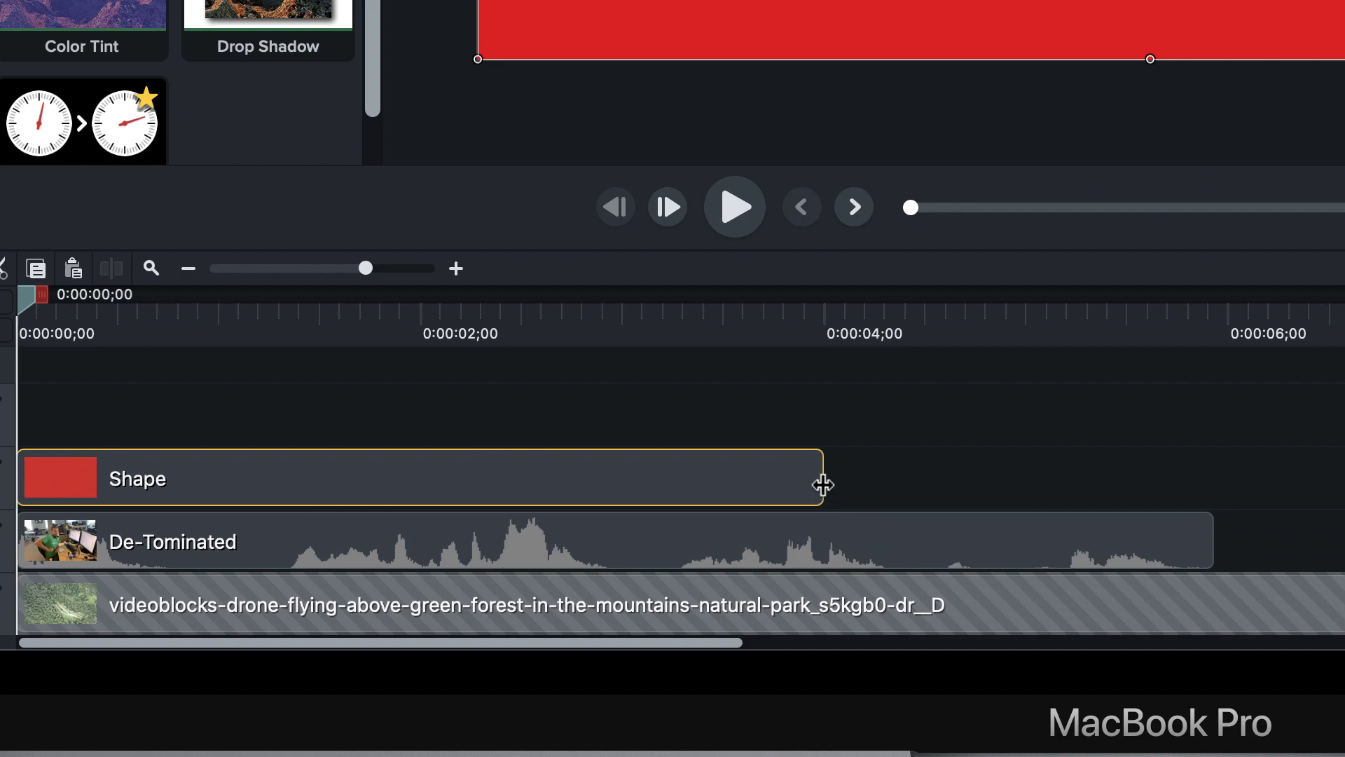
pyautogui.moveTo(823, 486); pyautogui.dragTo(1212, 491)
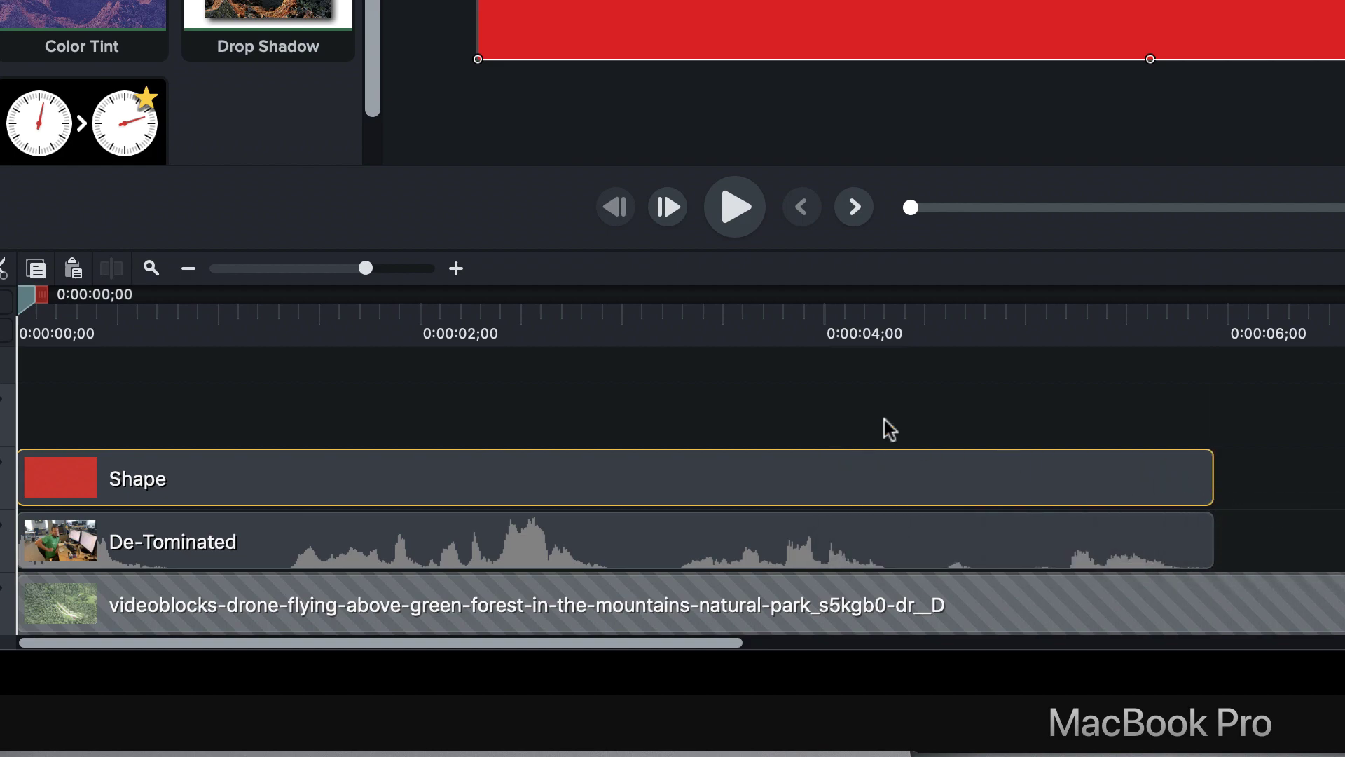
# Step: Duplicate the red shape onto Track 4, starting at the beginning of the timeline
pyautogui.moveTo(27, 295); pyautogui.dragTo(332, 298)
pyautogui.press('Home')
pyautogui.press('super+d')
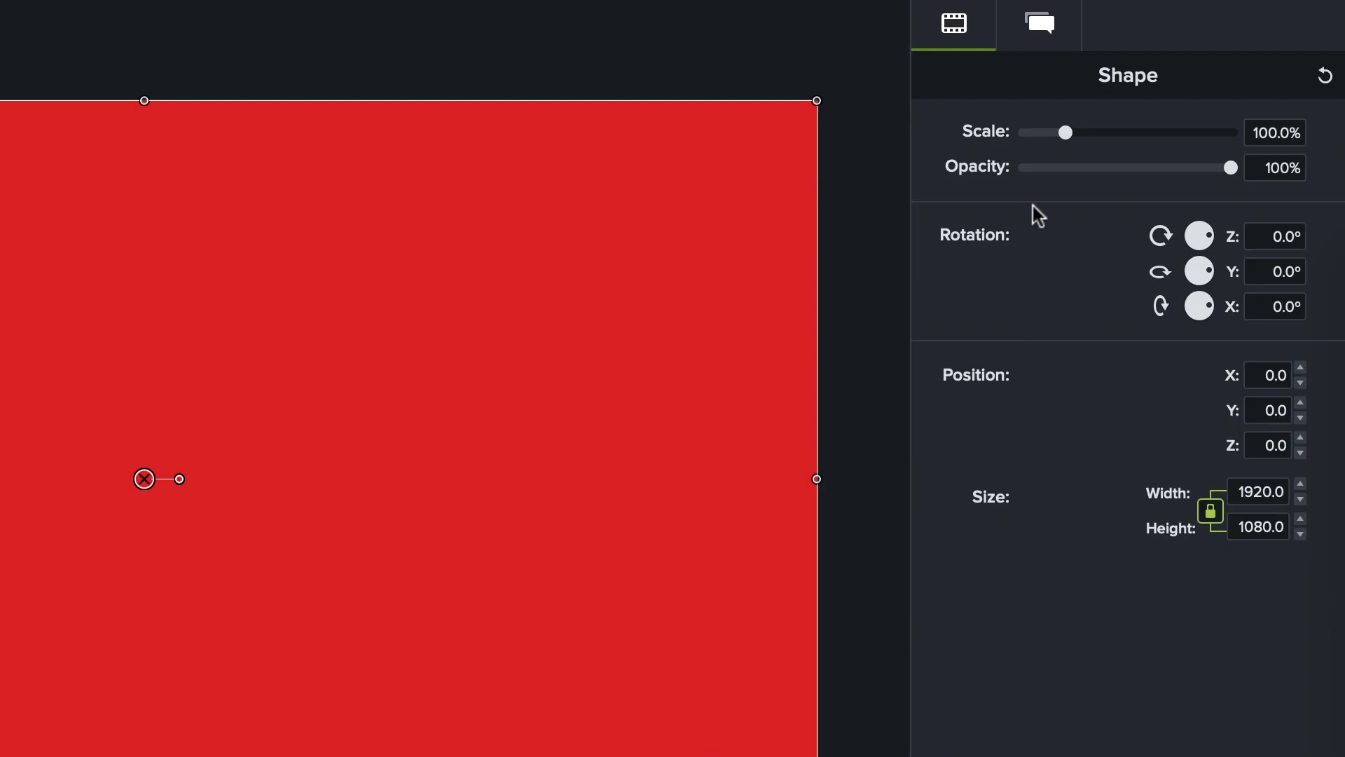
# Step: Set the duplicate shape's fill opacity to 0% and its outline thickness to 40
pyautogui.click(1047, 31)
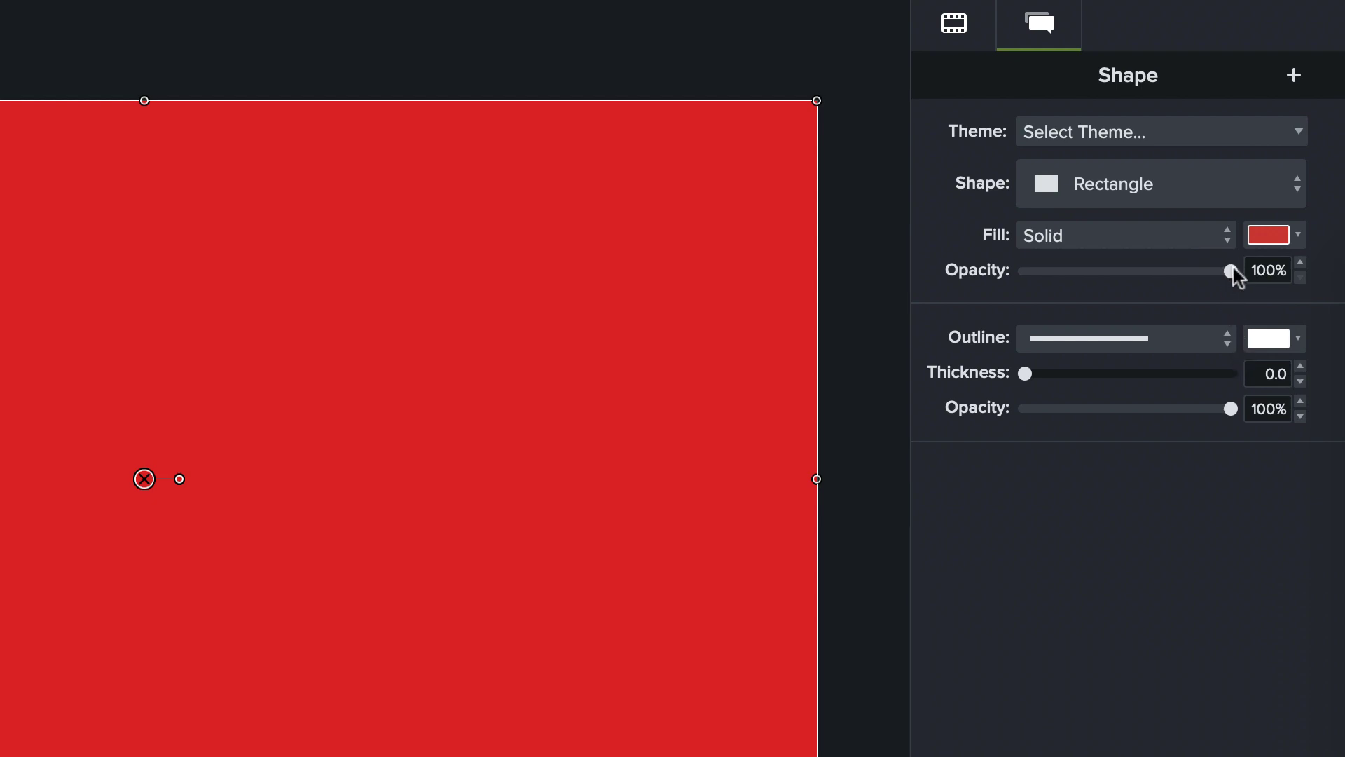
pyautogui.moveTo(1231, 271); pyautogui.dragTo(977, 260)
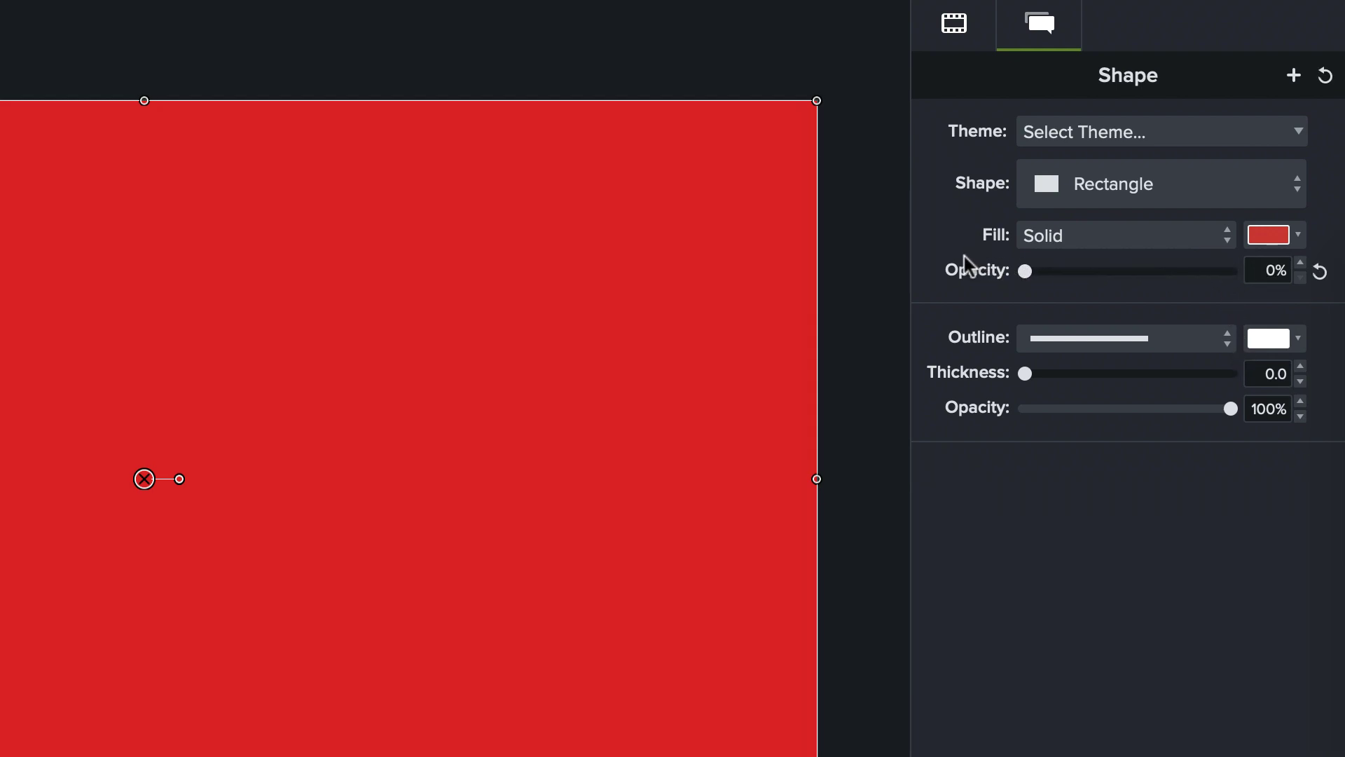
pyautogui.click(1255, 373)
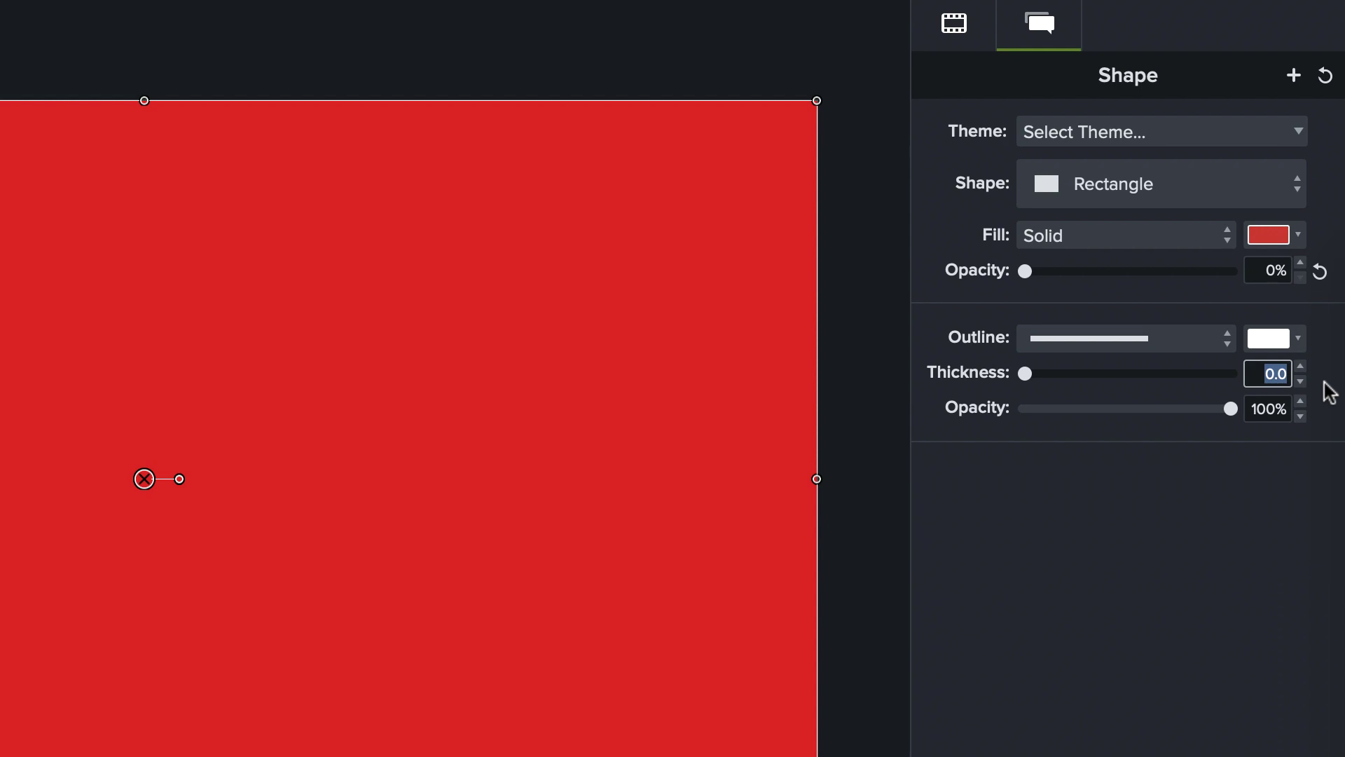
pyautogui.write('40')
pyautogui.press('Return')
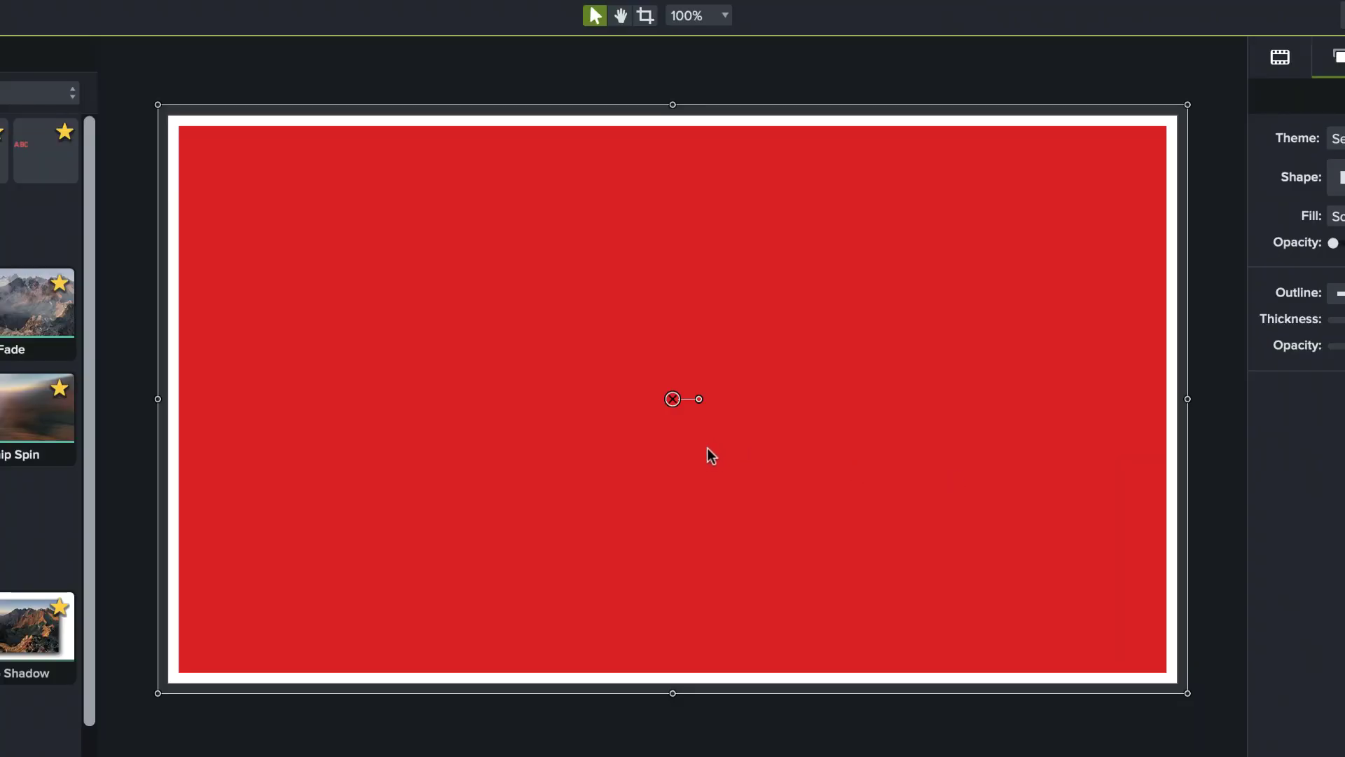
# Step: Resize the white outline shape so its outer edges line up with the edges of the canvas
pyautogui.scroll(-3, 707, 448)
pyautogui.moveTo(673, 399); pyautogui.dragTo(680, 407)
pyautogui.moveTo(1066, 627); pyautogui.dragTo(1049, 613)
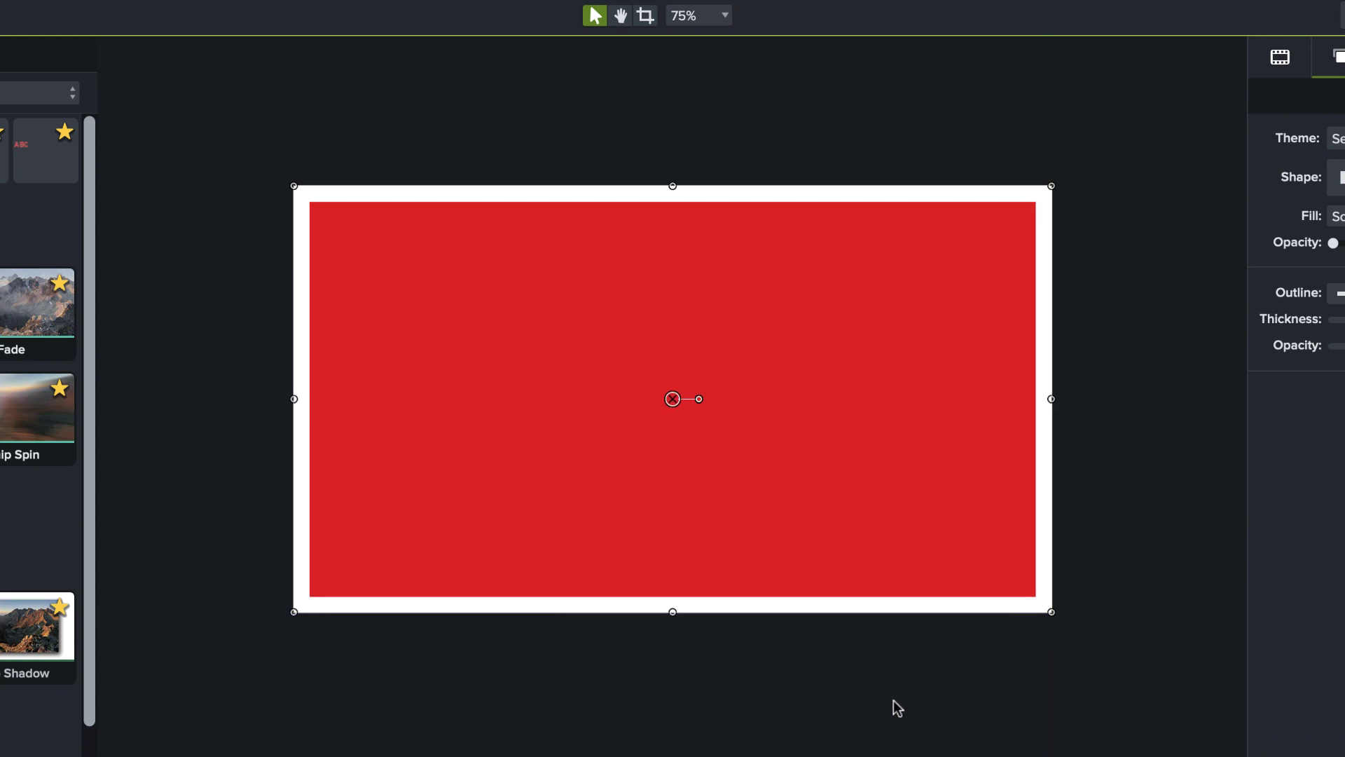
pyautogui.click(893, 700)
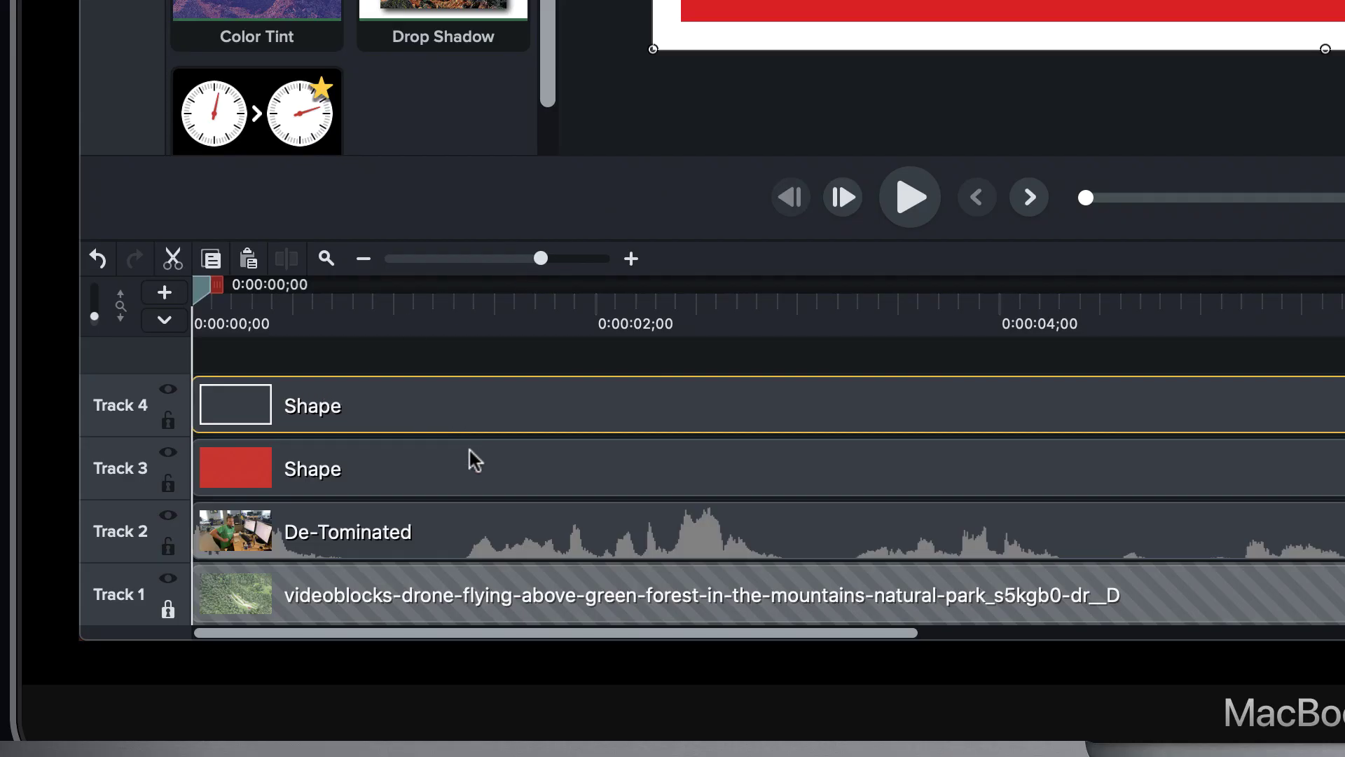
# Step: Place the playhead at 0:00:02;04 and set Track 3's matte mode to Alpha so the red shape masks De-Tominated
pyautogui.click(469, 460)
pyautogui.click(393, 522)
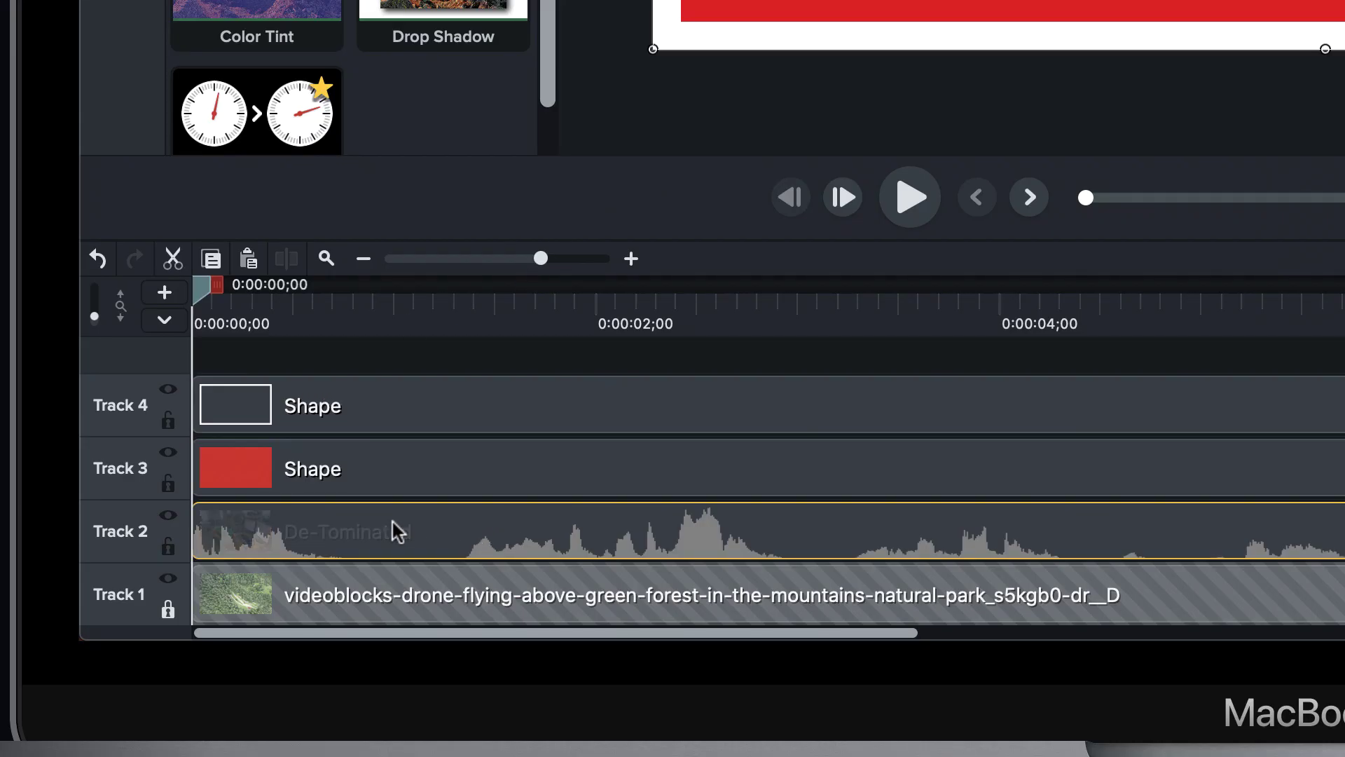
pyautogui.click(610, 304)
pyautogui.click(384, 472)
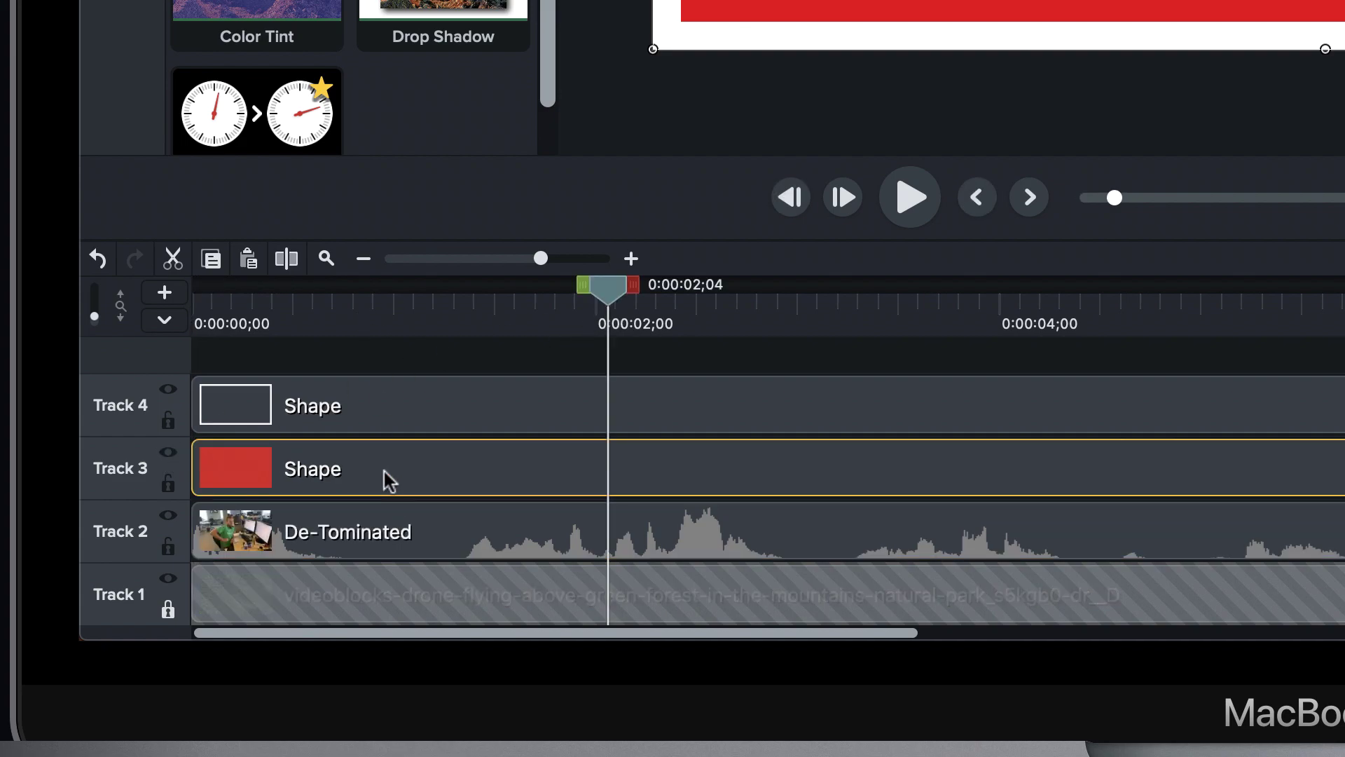
pyautogui.click(168, 452)
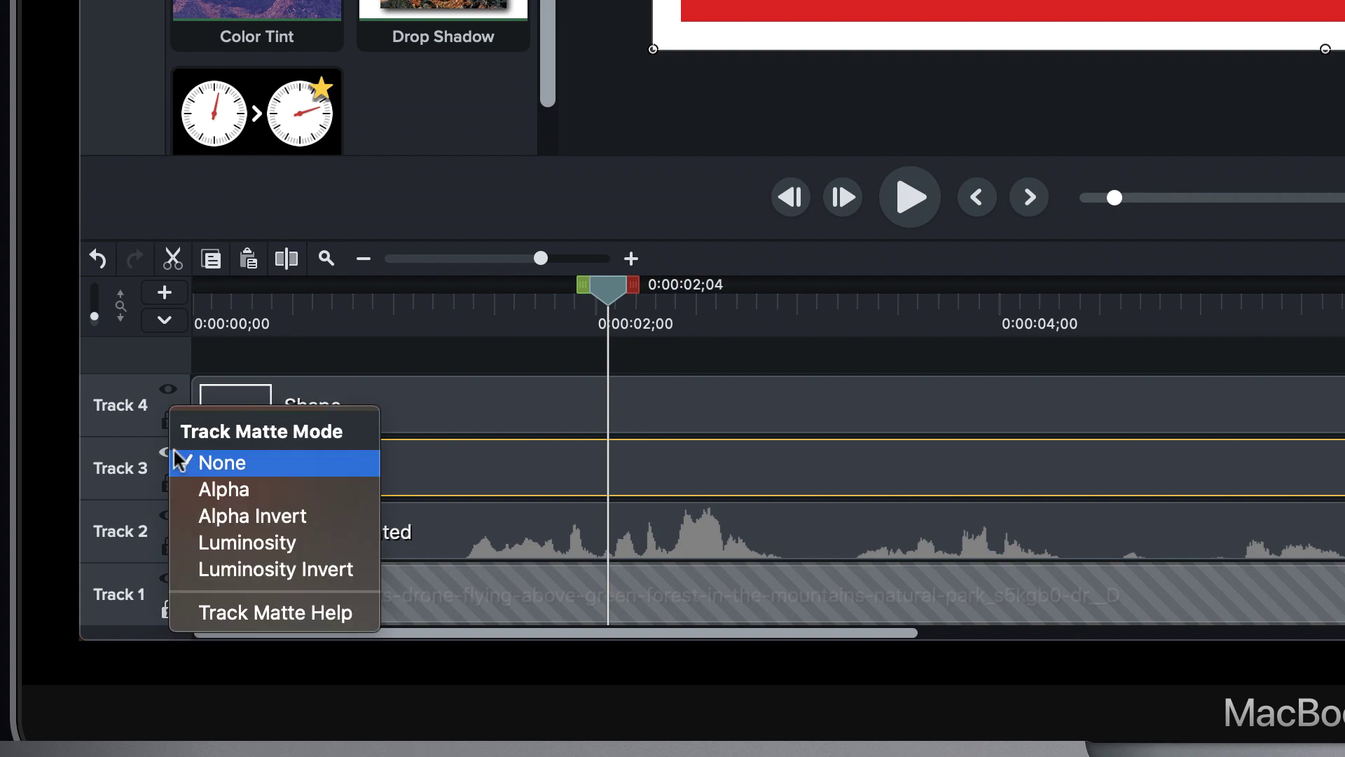
pyautogui.click(220, 488)
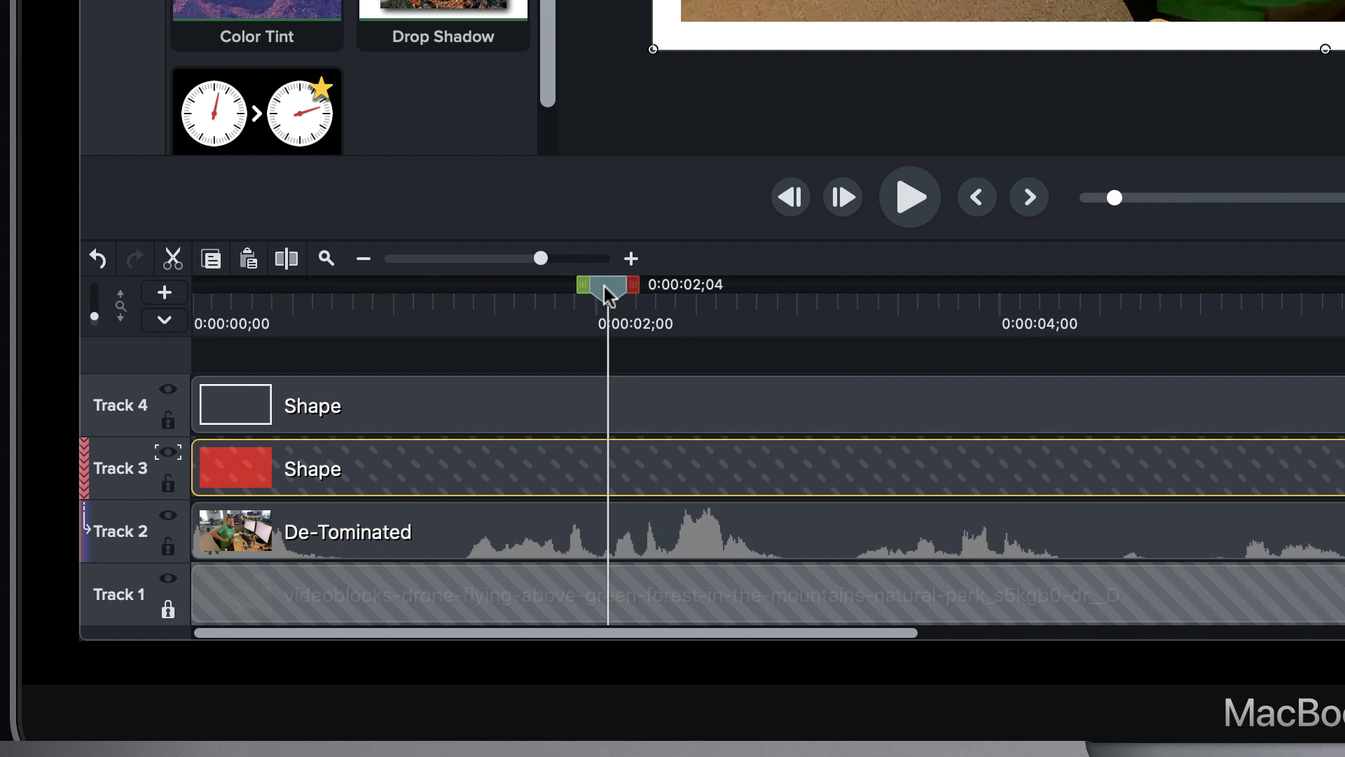
# Step: Scrub between 0:00:02;04 and 0:00:02;29 to check the De-Tominated clip inside the matte and white frame
pyautogui.moveTo(604, 288); pyautogui.dragTo(653, 287)
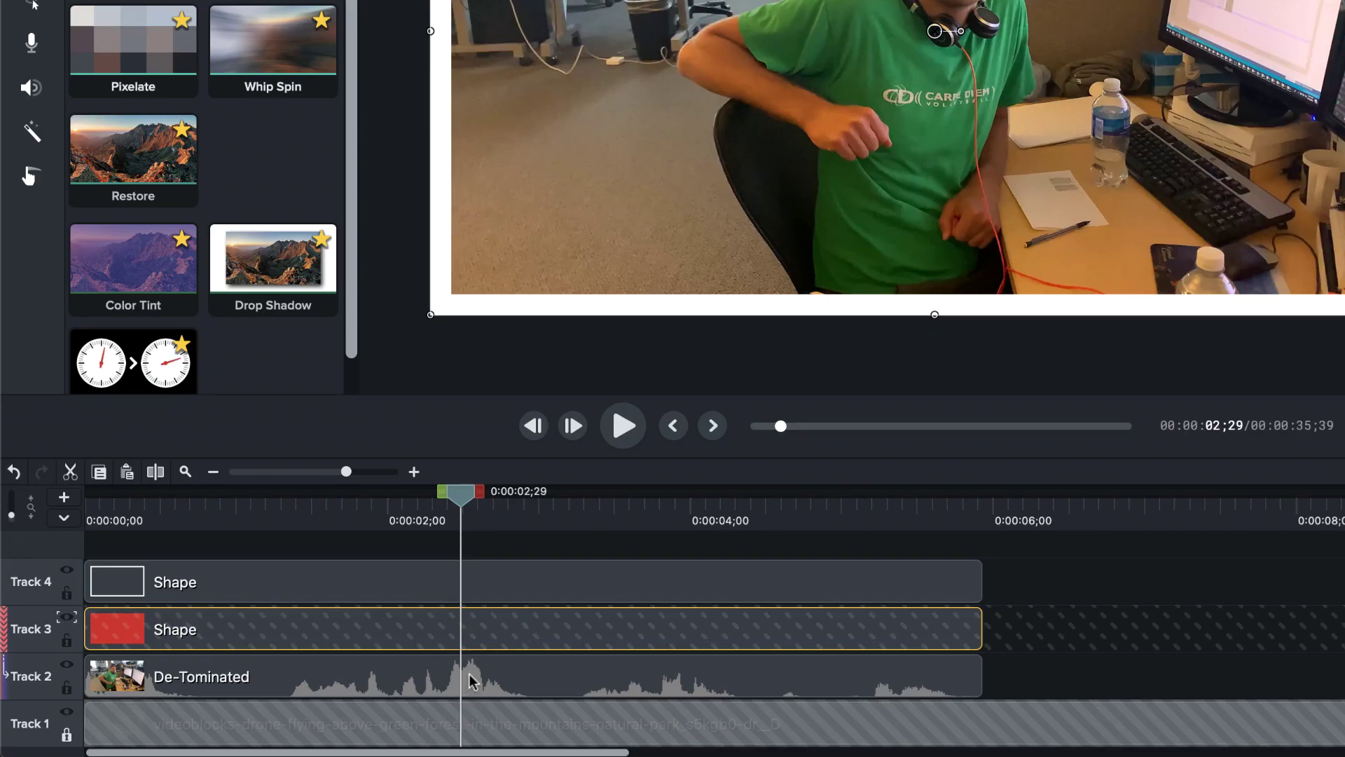
pyautogui.click(503, 668)
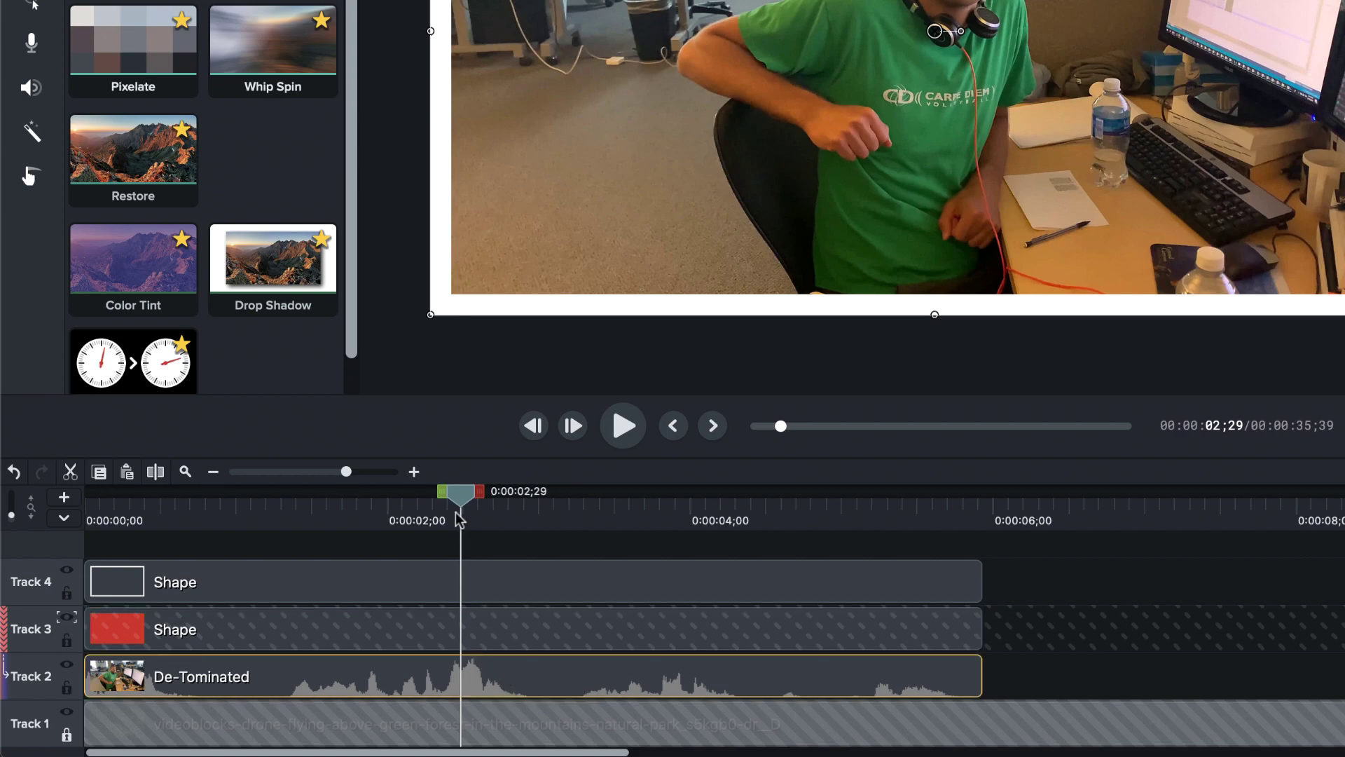
pyautogui.click(488, 620)
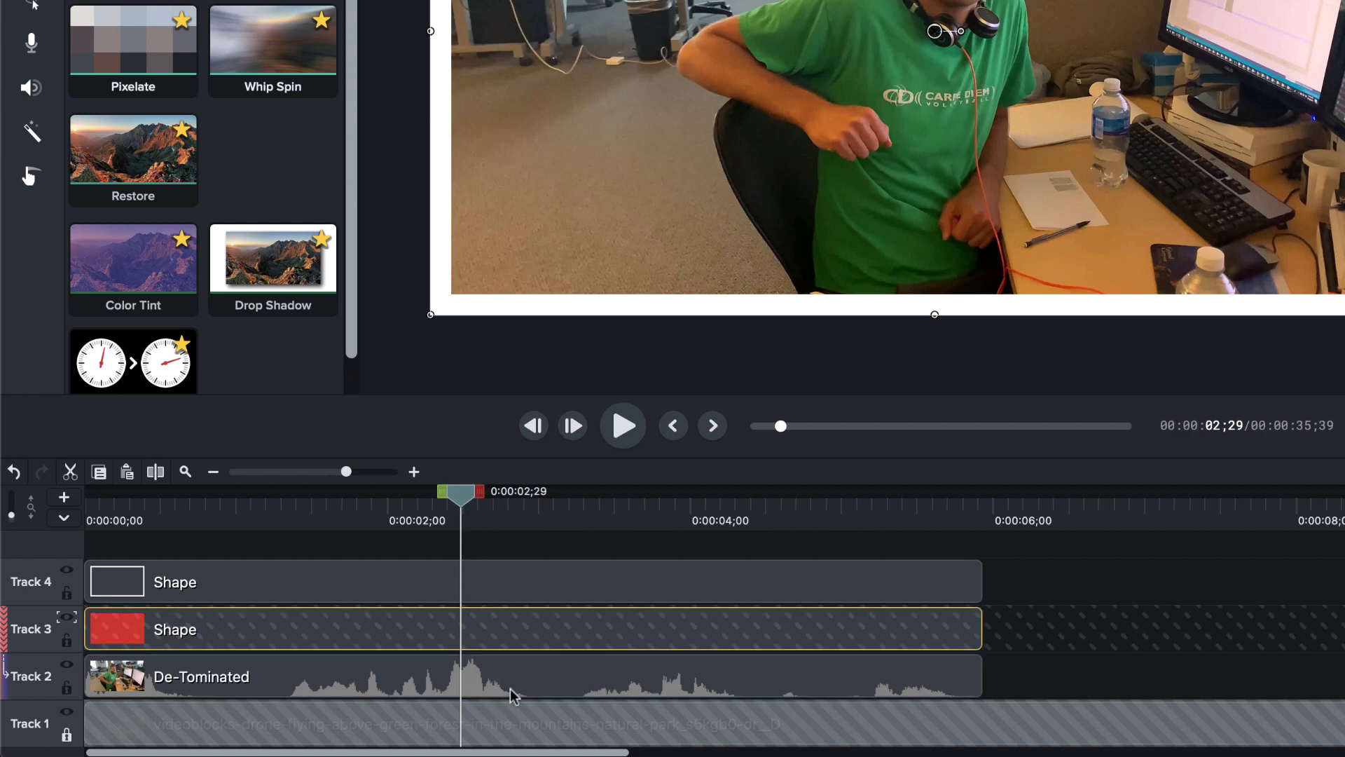
pyautogui.click(527, 669)
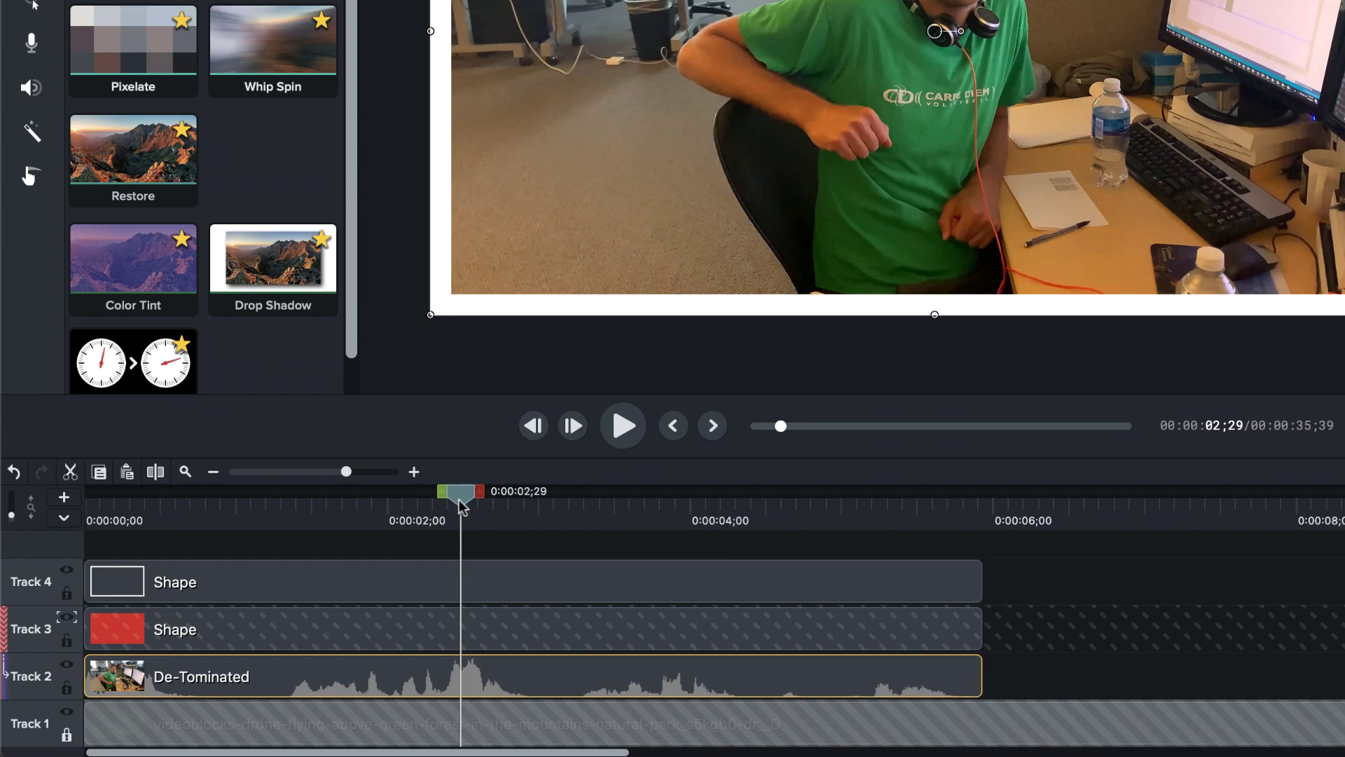
pyautogui.moveTo(459, 498); pyautogui.dragTo(396, 506)
# Step: Apply a Custom animation to both shapes and the De-Tominated clip at 0:00:02;04
pyautogui.click(392, 576)
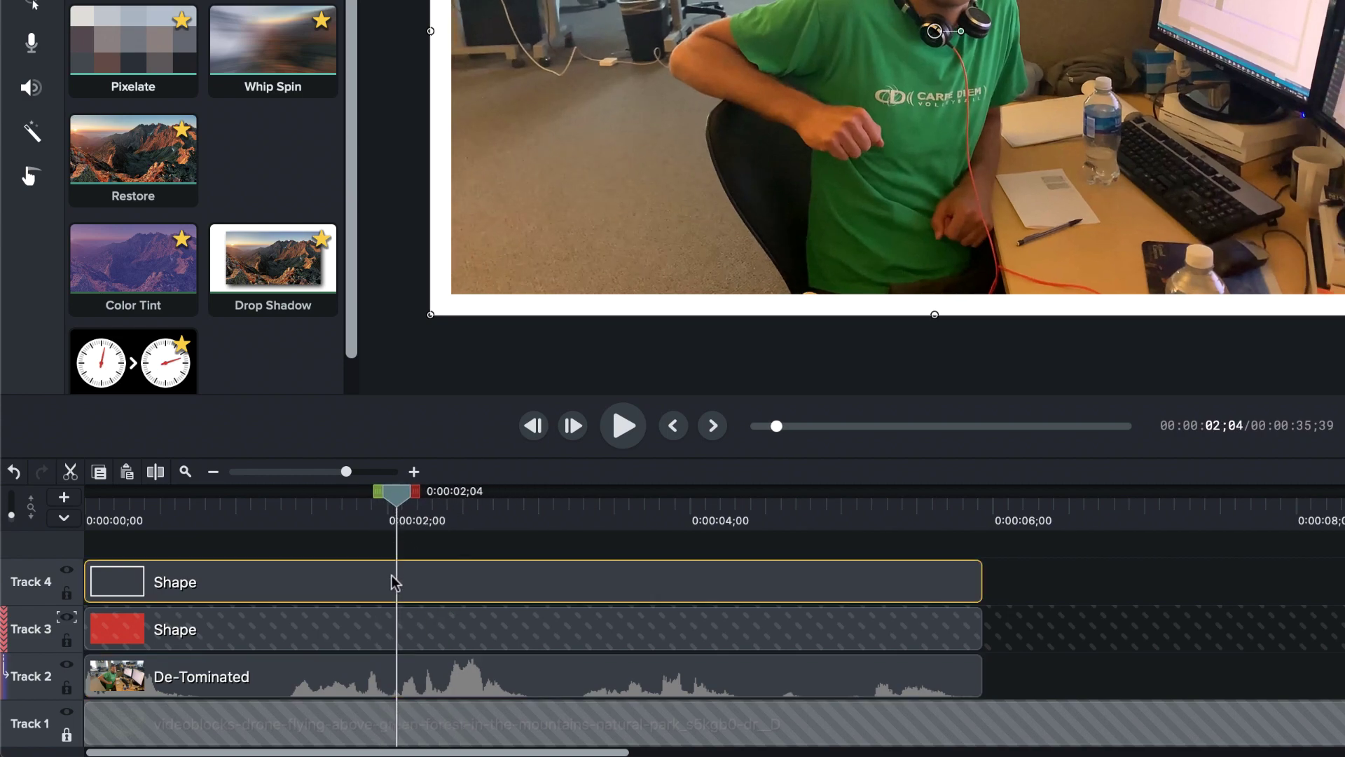
pyautogui.keyDown('shift'); pyautogui.click(392, 643); pyautogui.keyUp('shift')
pyautogui.keyDown('shift'); pyautogui.click(398, 678); pyautogui.keyUp('shift')
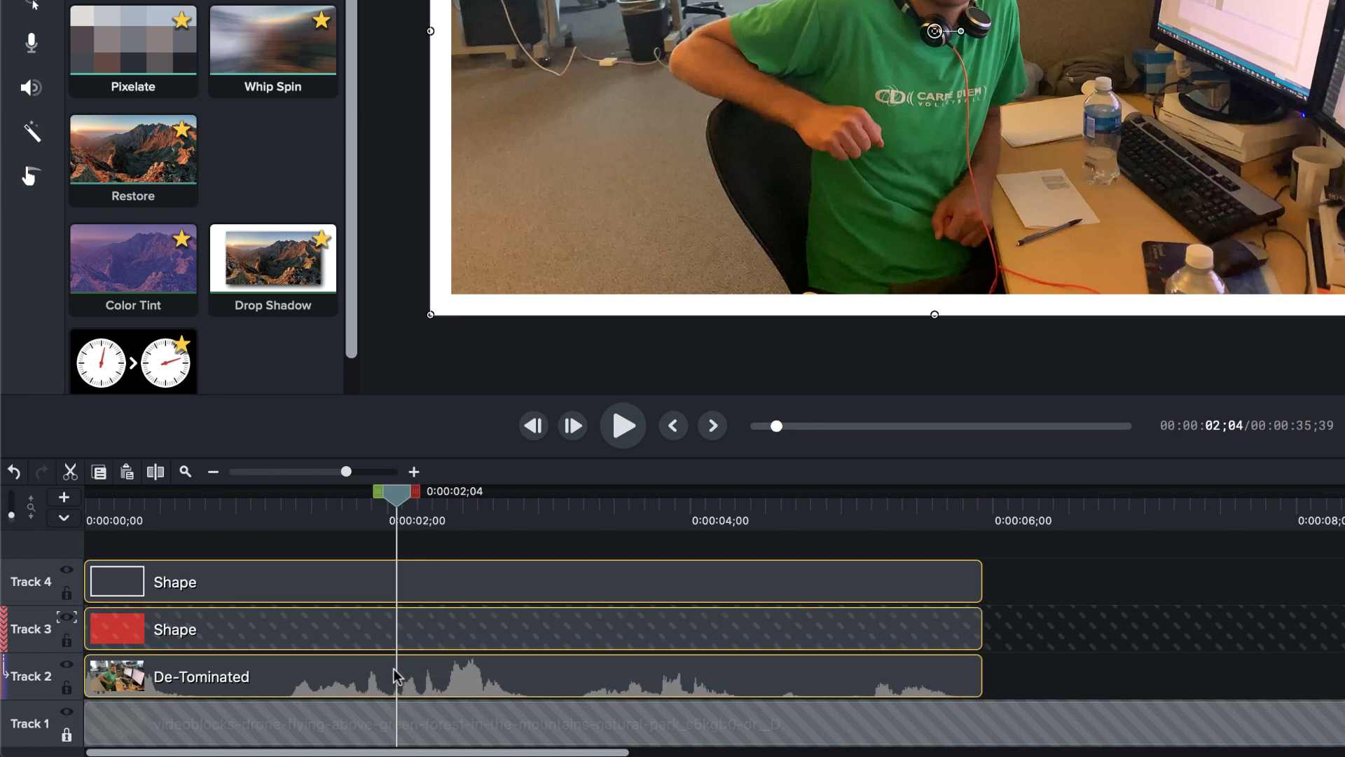
pyautogui.click(31, 140)
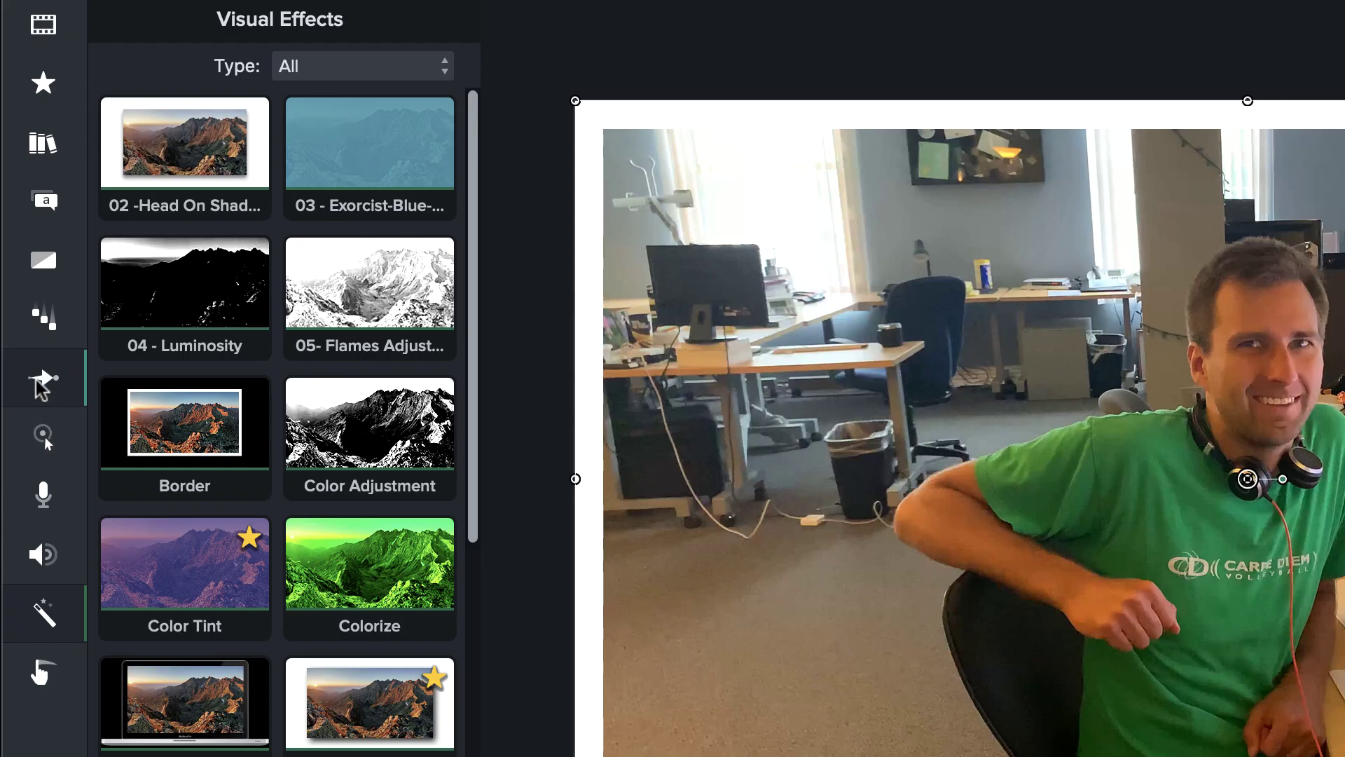
pyautogui.click(39, 383)
pyautogui.moveTo(141, 141); pyautogui.dragTo(517, 756)
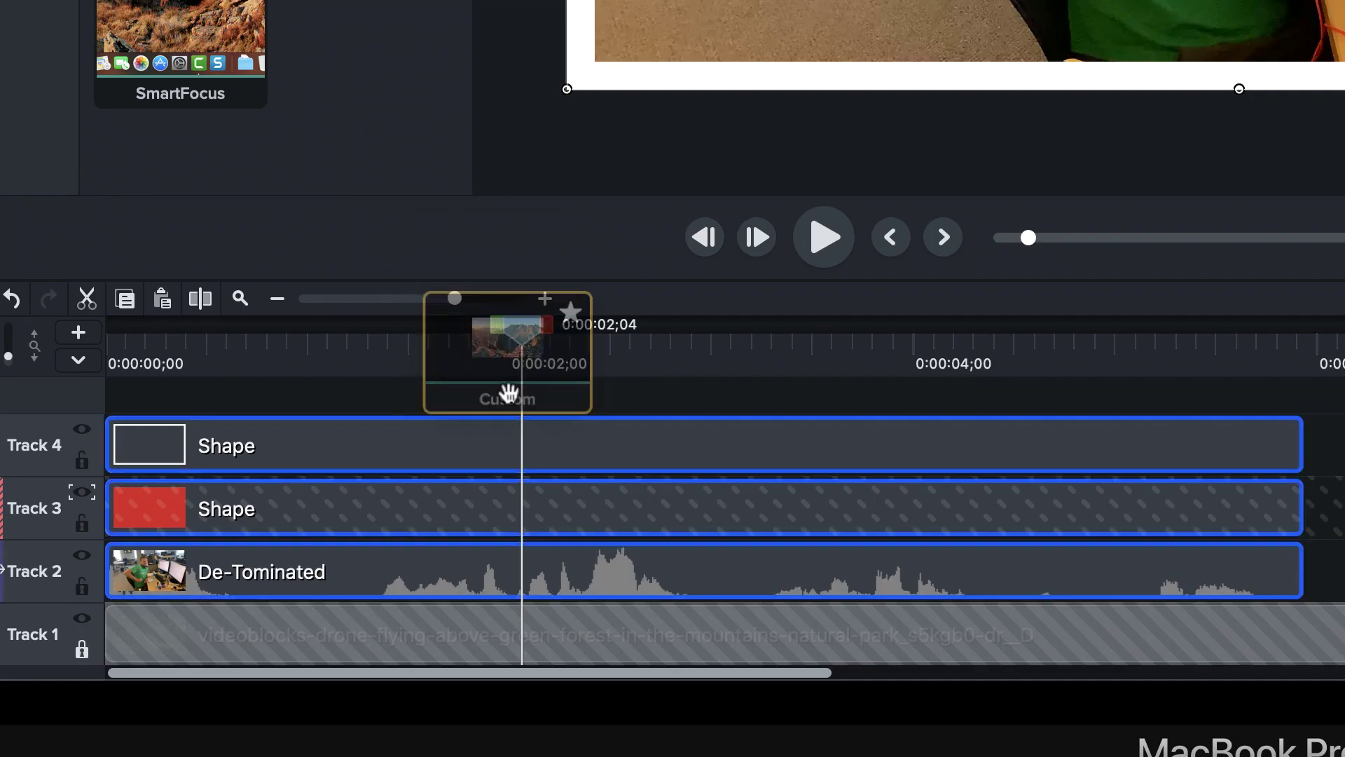
pyautogui.moveTo(509, 392); pyautogui.dragTo(529, 463)
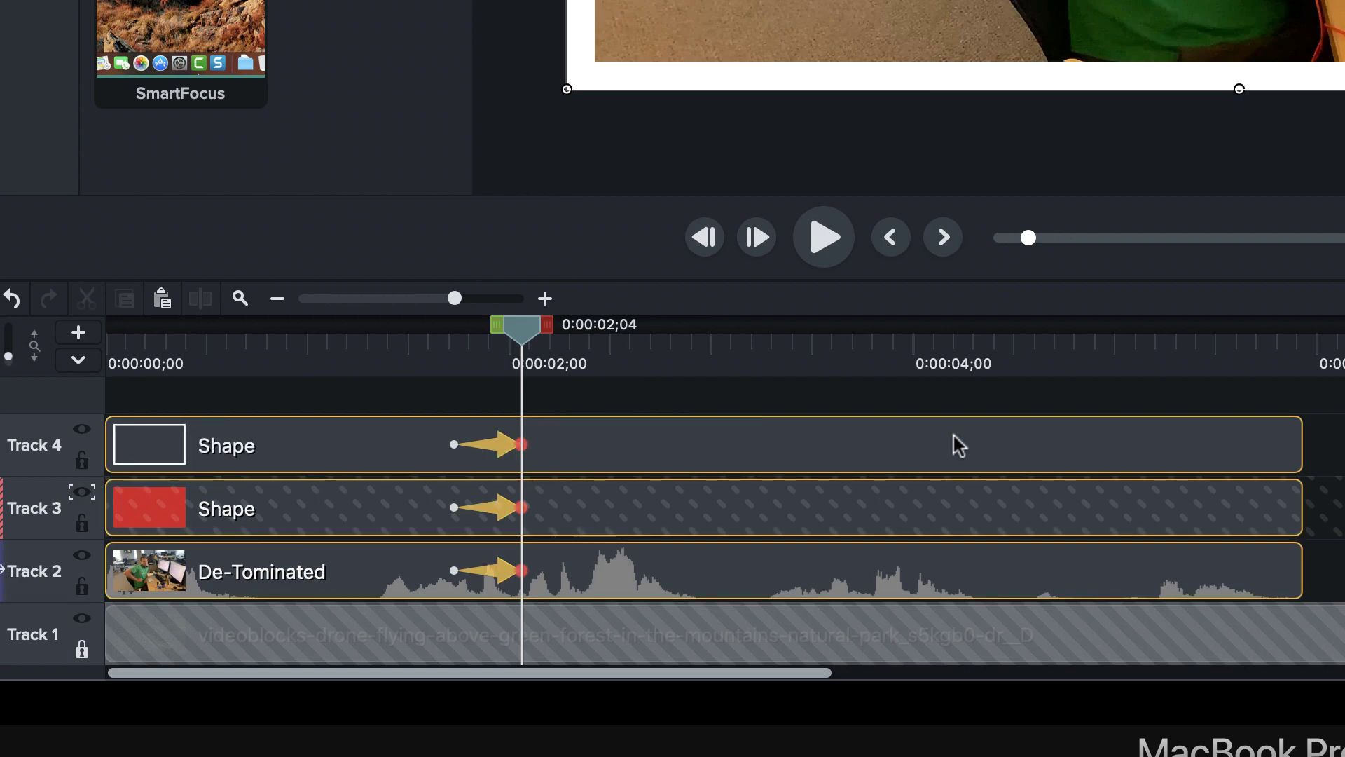
pyautogui.click(1342, 435)
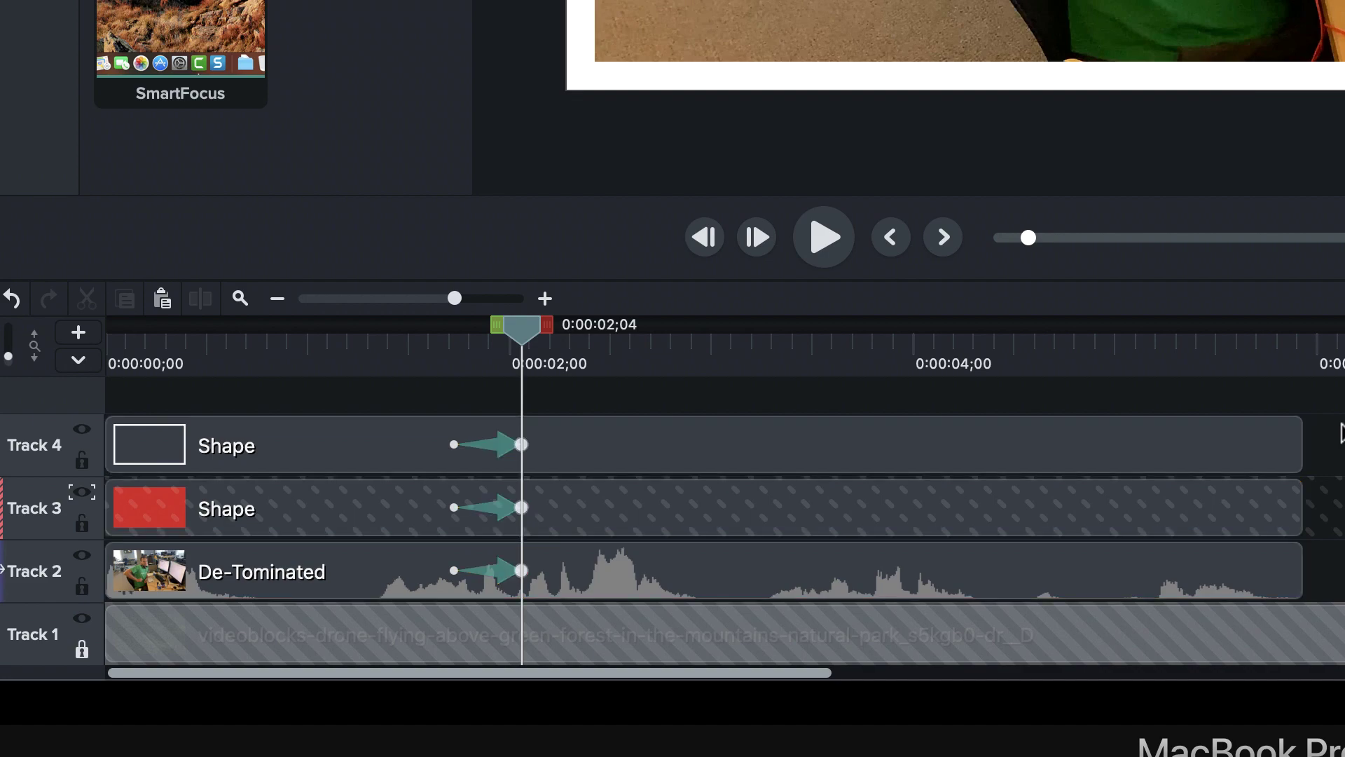
# Step: Select the animations of the two shapes on Tracks 3 and 4 and move the frame and matte together toward the canvas's right side
pyautogui.click(616, 448)
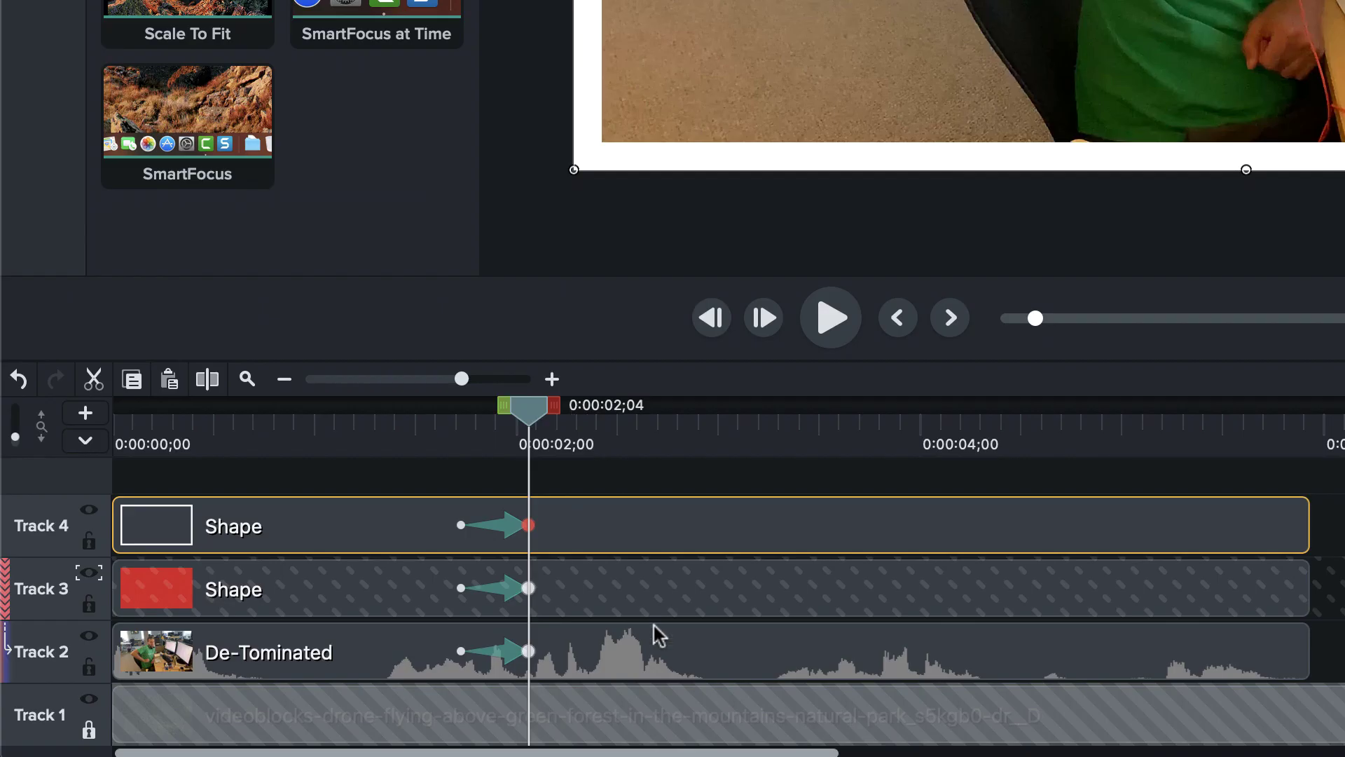
pyautogui.click(595, 601)
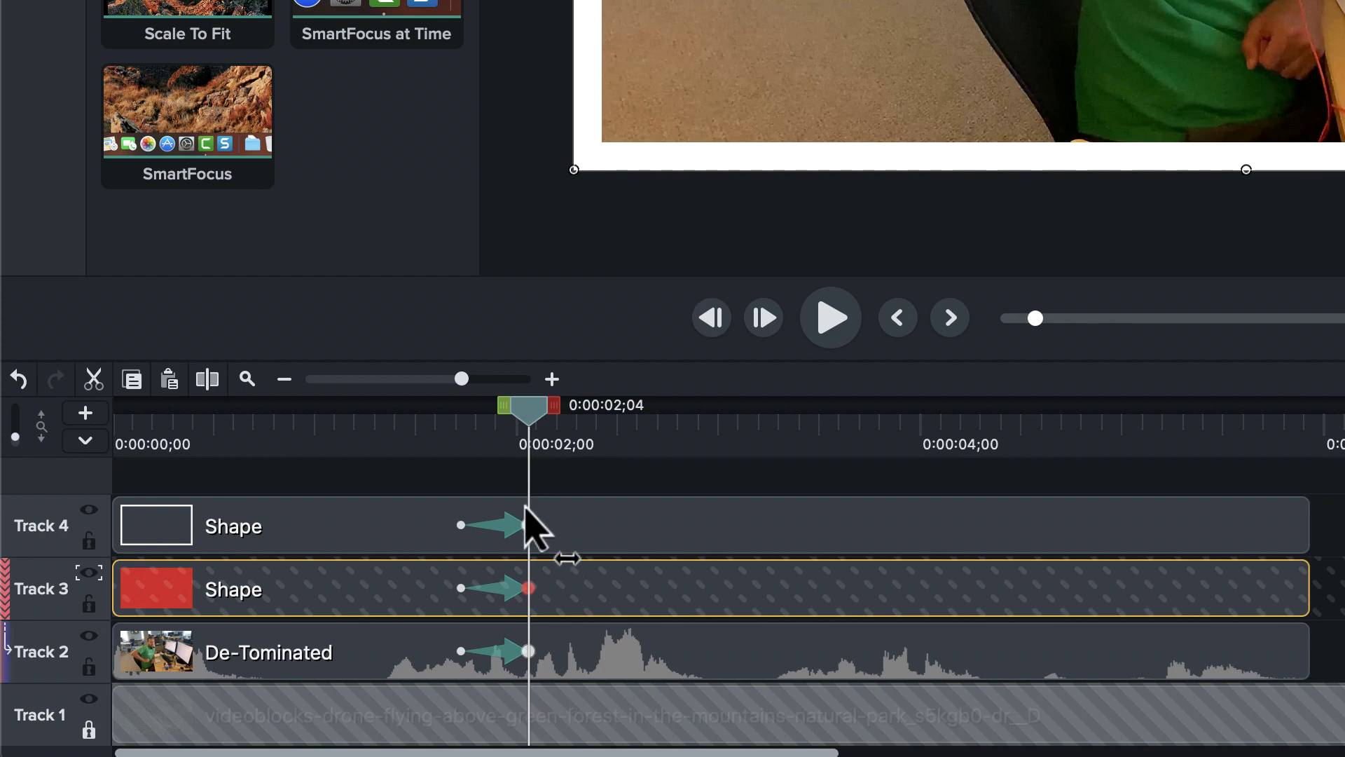
pyautogui.click(527, 580)
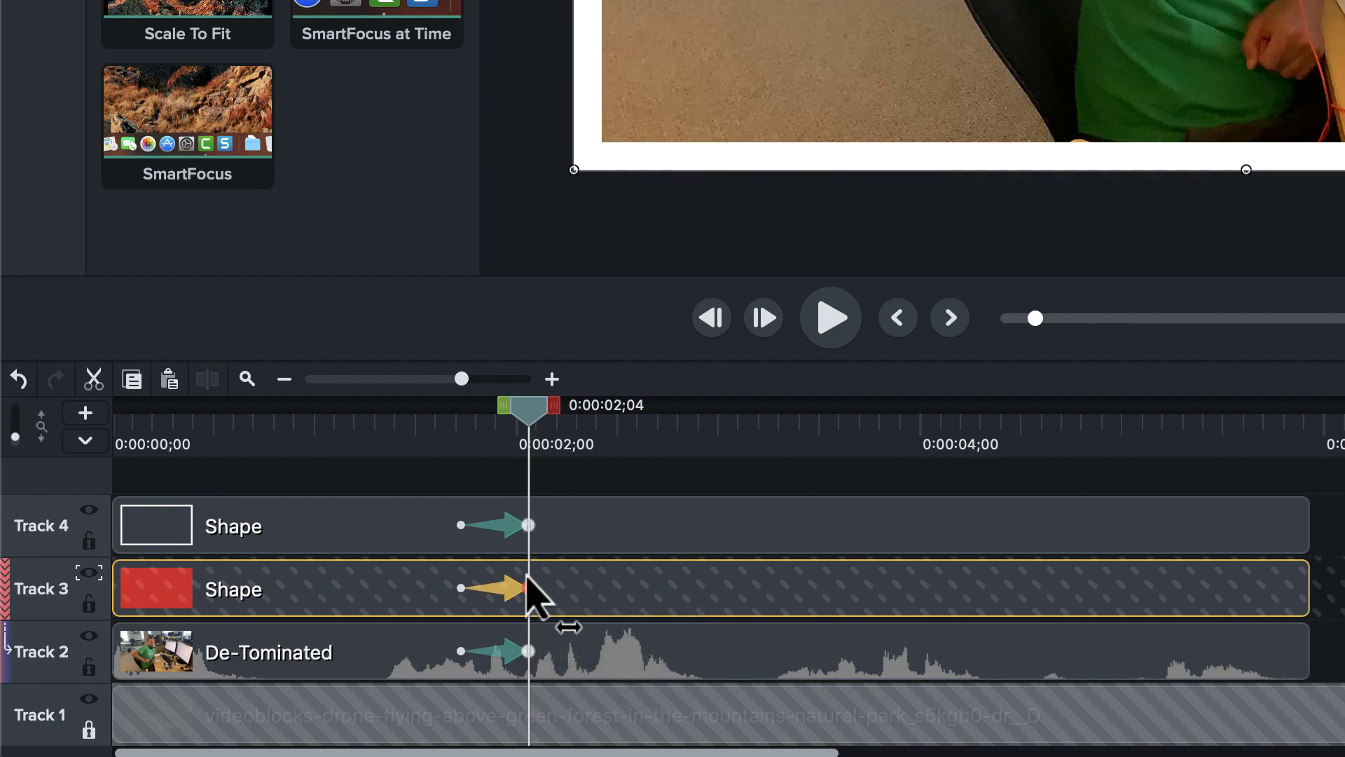
pyautogui.keyDown('shift'); pyautogui.click(528, 526); pyautogui.keyUp('shift')
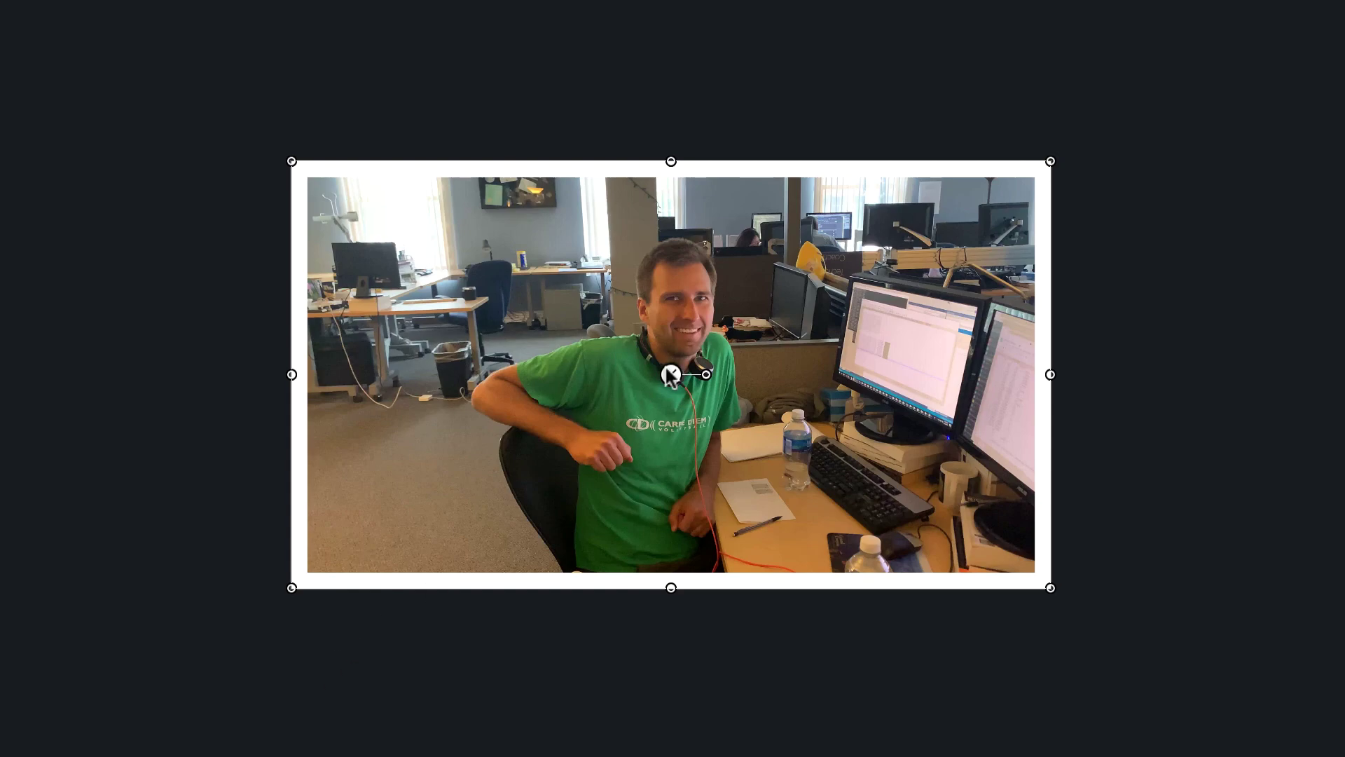
pyautogui.moveTo(670, 375); pyautogui.dragTo(1048, 372)
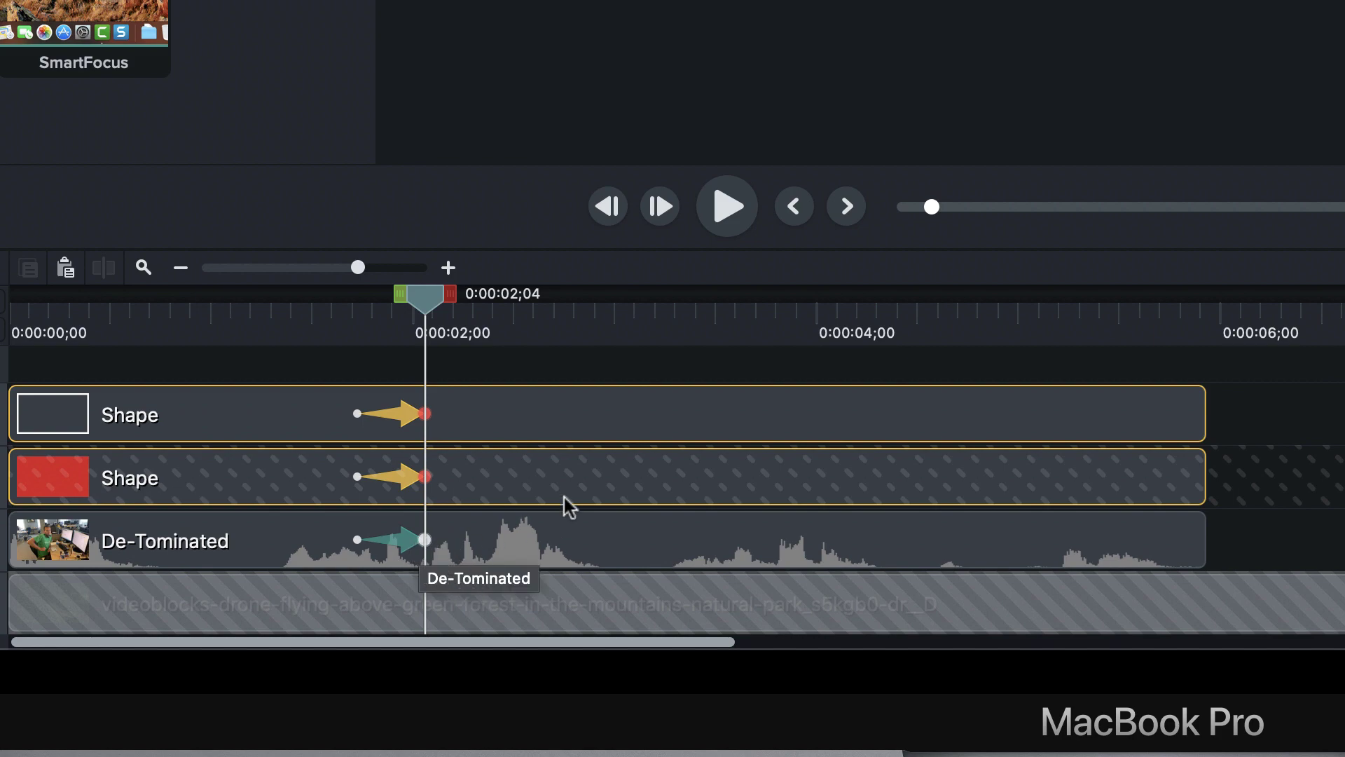
# Step: At the end of De-Tominated's animation at 0:00:02;04, move the clip horizontally to about X 610 inside the white frame
pyautogui.click(582, 383)
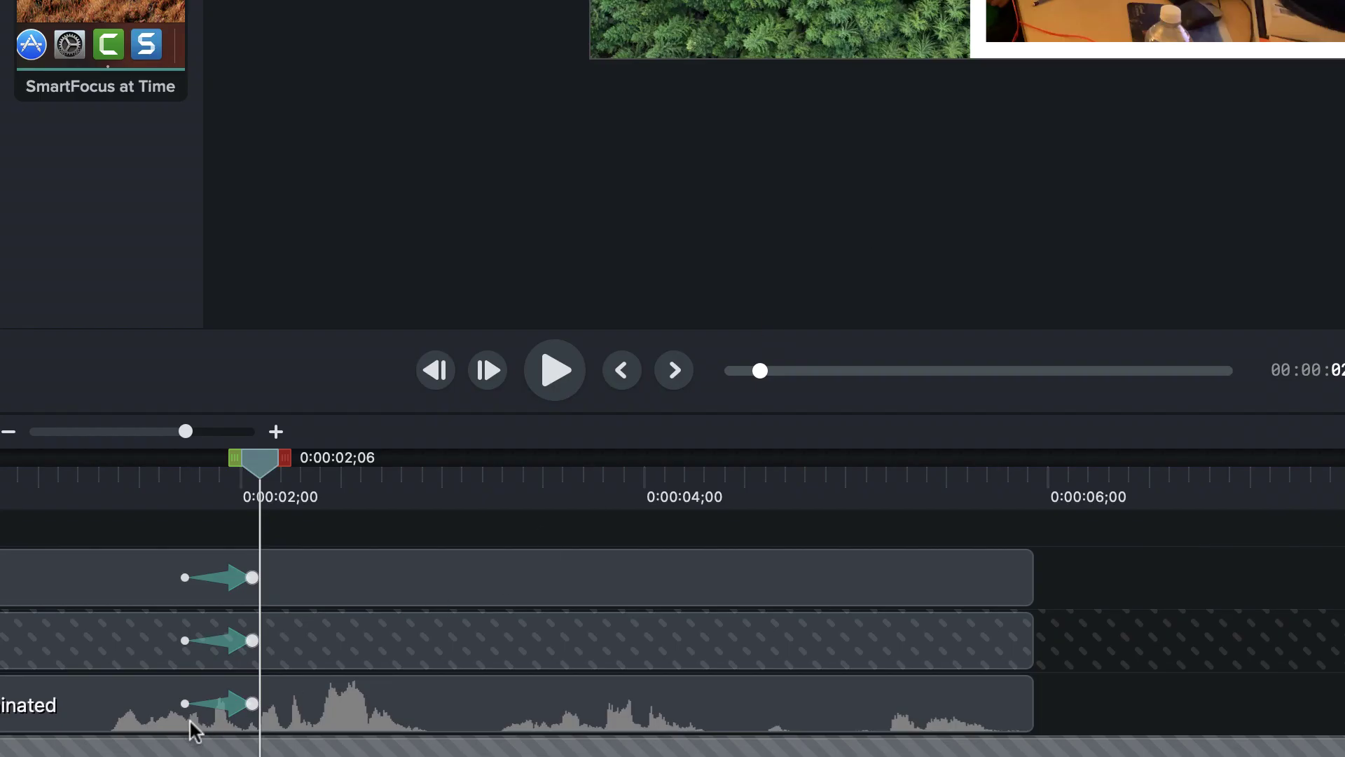
pyautogui.click(254, 704)
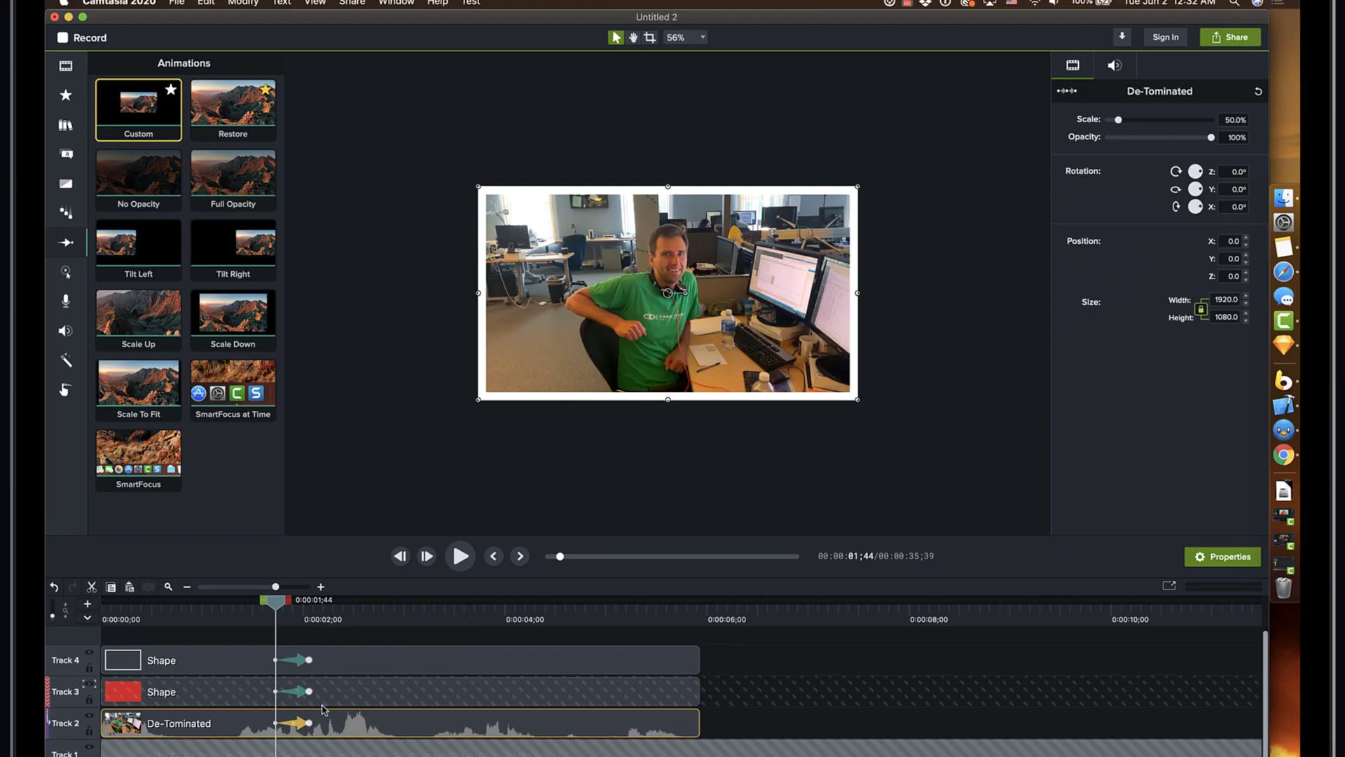
pyautogui.click(309, 723)
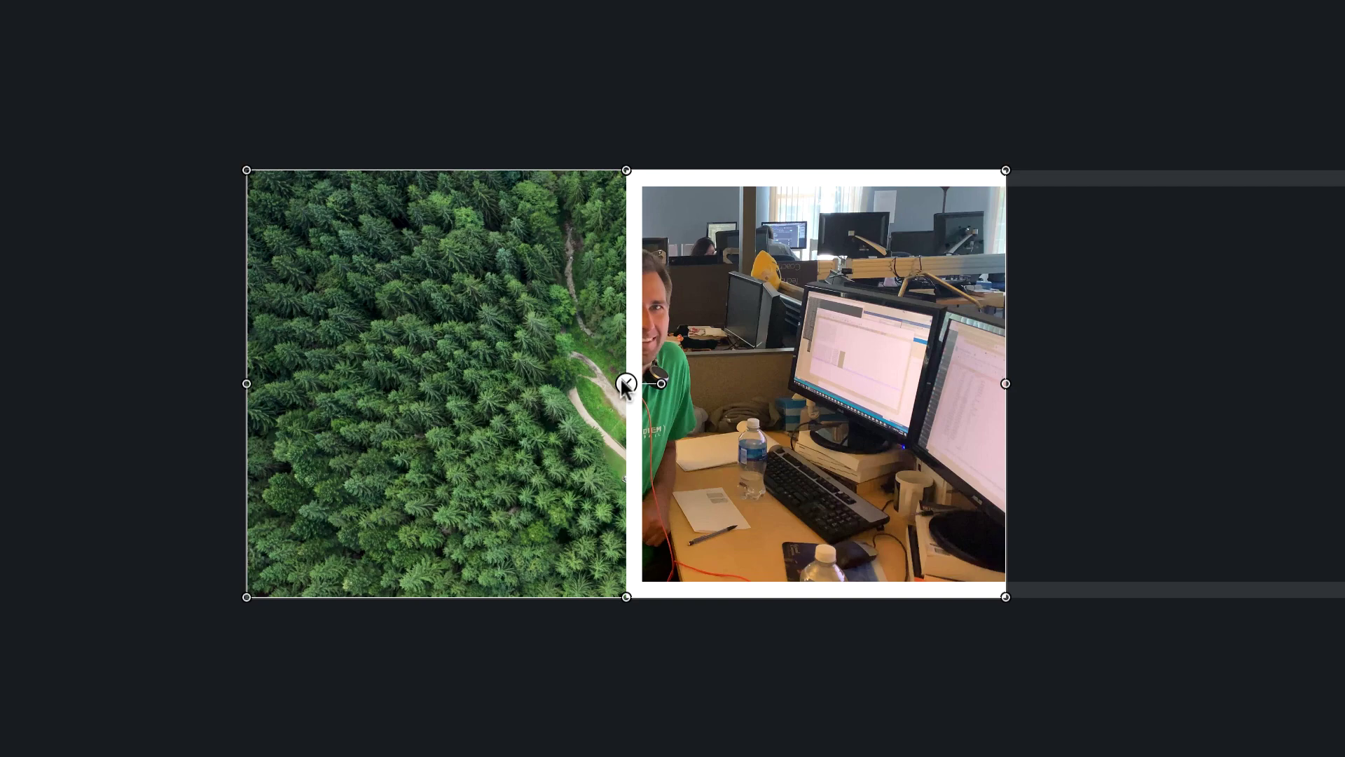
pyautogui.moveTo(716, 384); pyautogui.dragTo(867, 384)
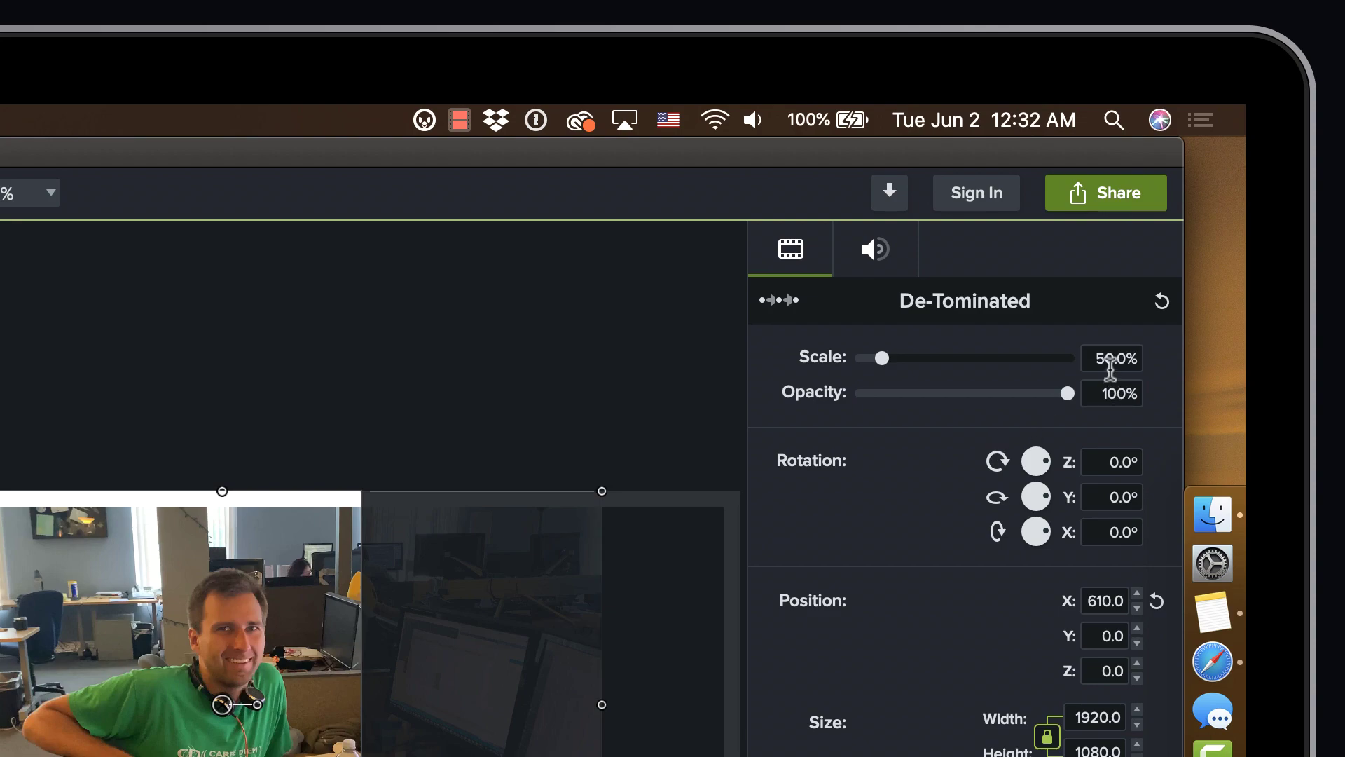
# Step: Set De-Tominated's scale to 80% and reposition it within the frame at about X 683, Y -69
pyautogui.click(1088, 358)
pyautogui.press('BackSpace')
pyautogui.write('1')
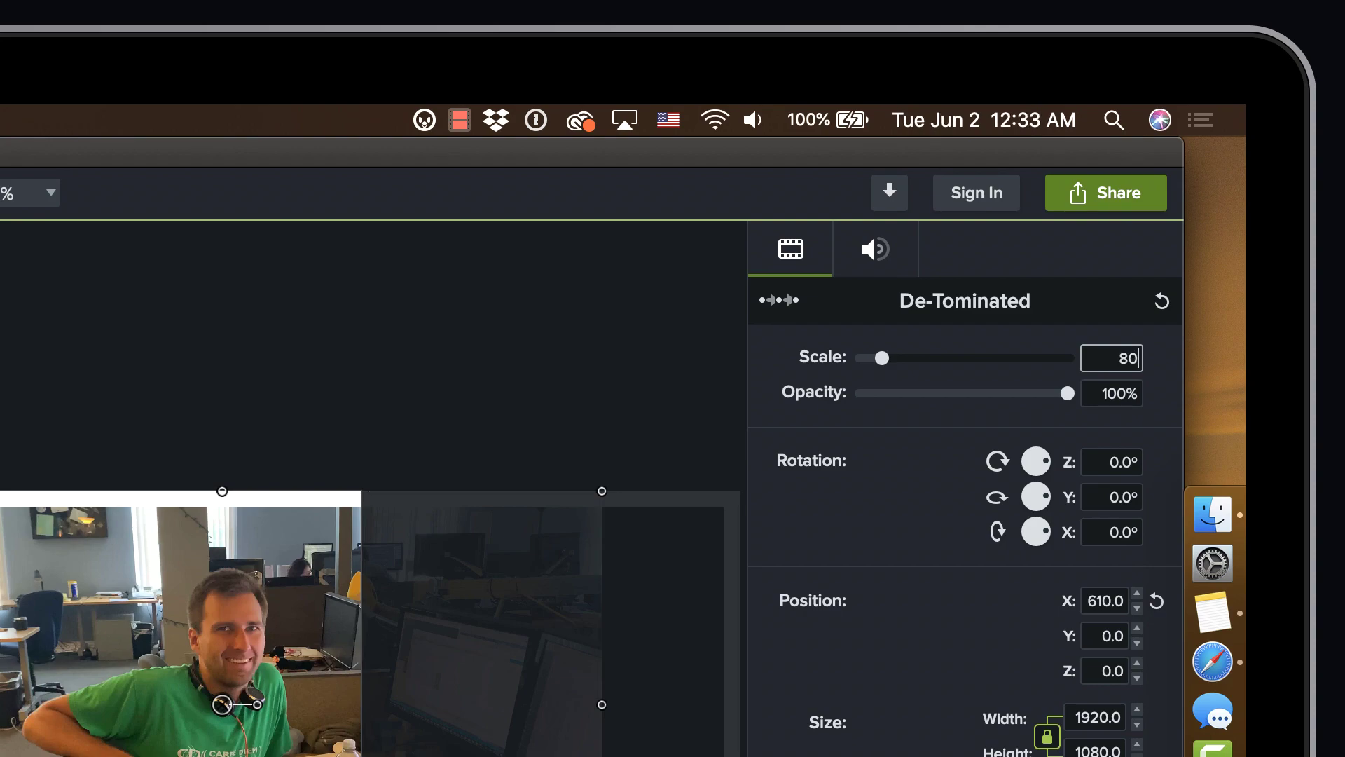
pyautogui.write('0')
pyautogui.press('Return')
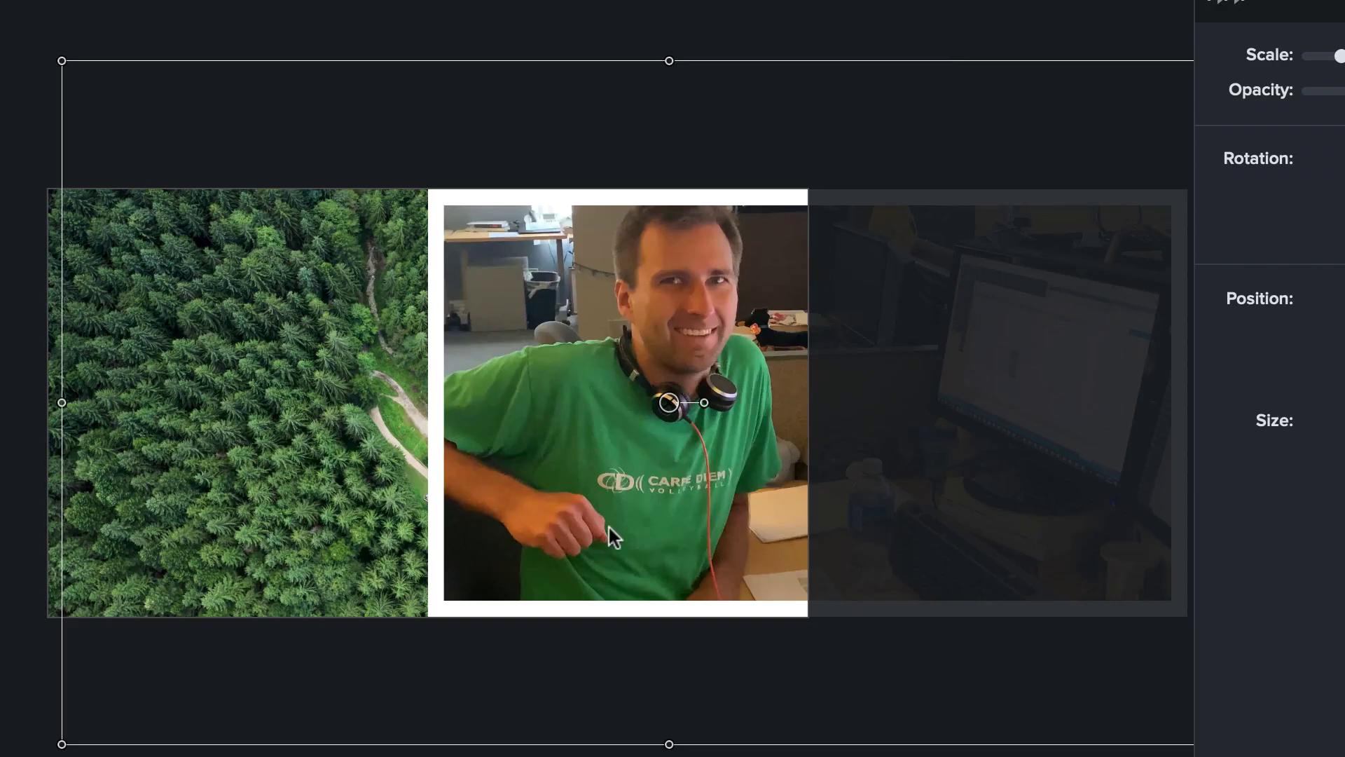
pyautogui.moveTo(670, 403); pyautogui.dragTo(696, 428)
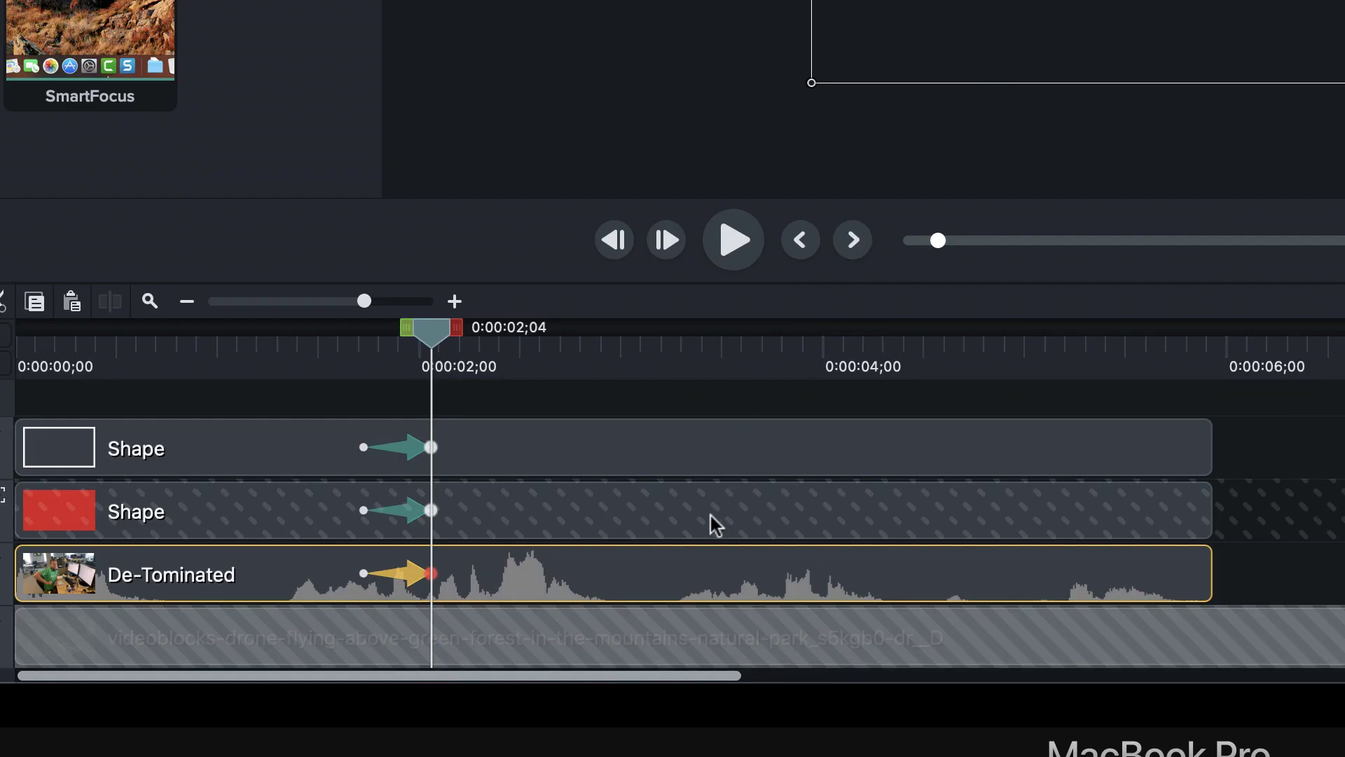
# Step: Add a Custom animation to both shapes and De-Tominated at 0:00:03;09 and move all three down until the frame's center meets the canvas's lower edge
pyautogui.click(714, 524)
pyautogui.click(617, 555)
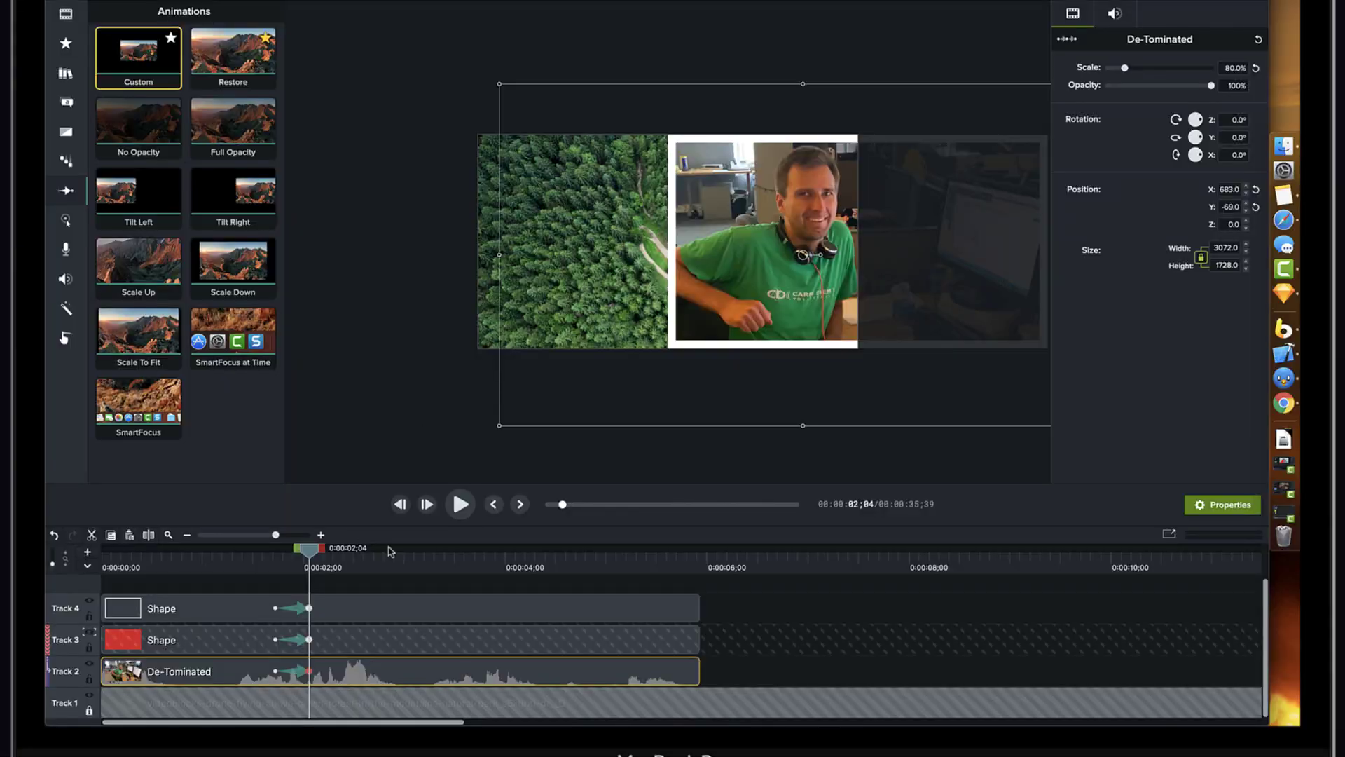
pyautogui.click(402, 584)
pyautogui.moveTo(309, 549); pyautogui.dragTo(427, 667)
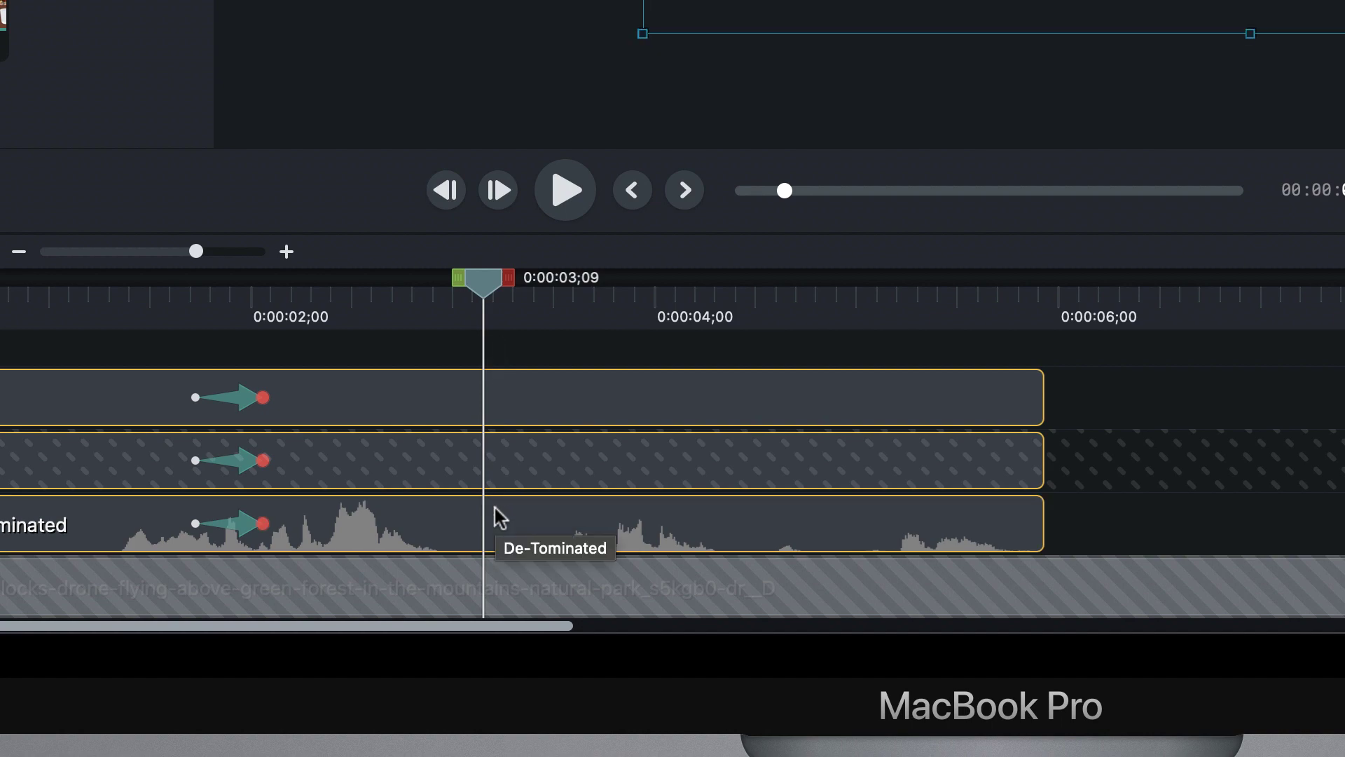
pyautogui.hotkey('shift', 'a')
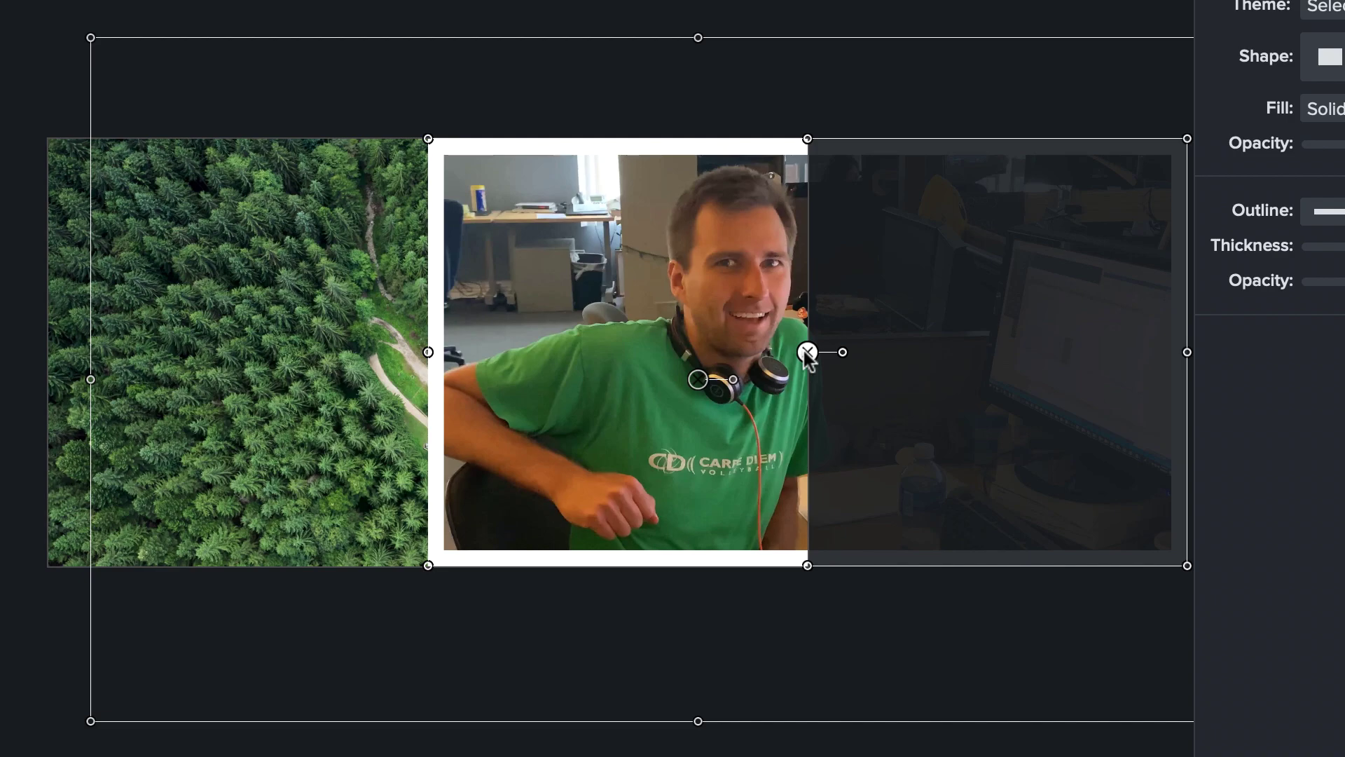
pyautogui.moveTo(804, 350); pyautogui.dragTo(805, 566)
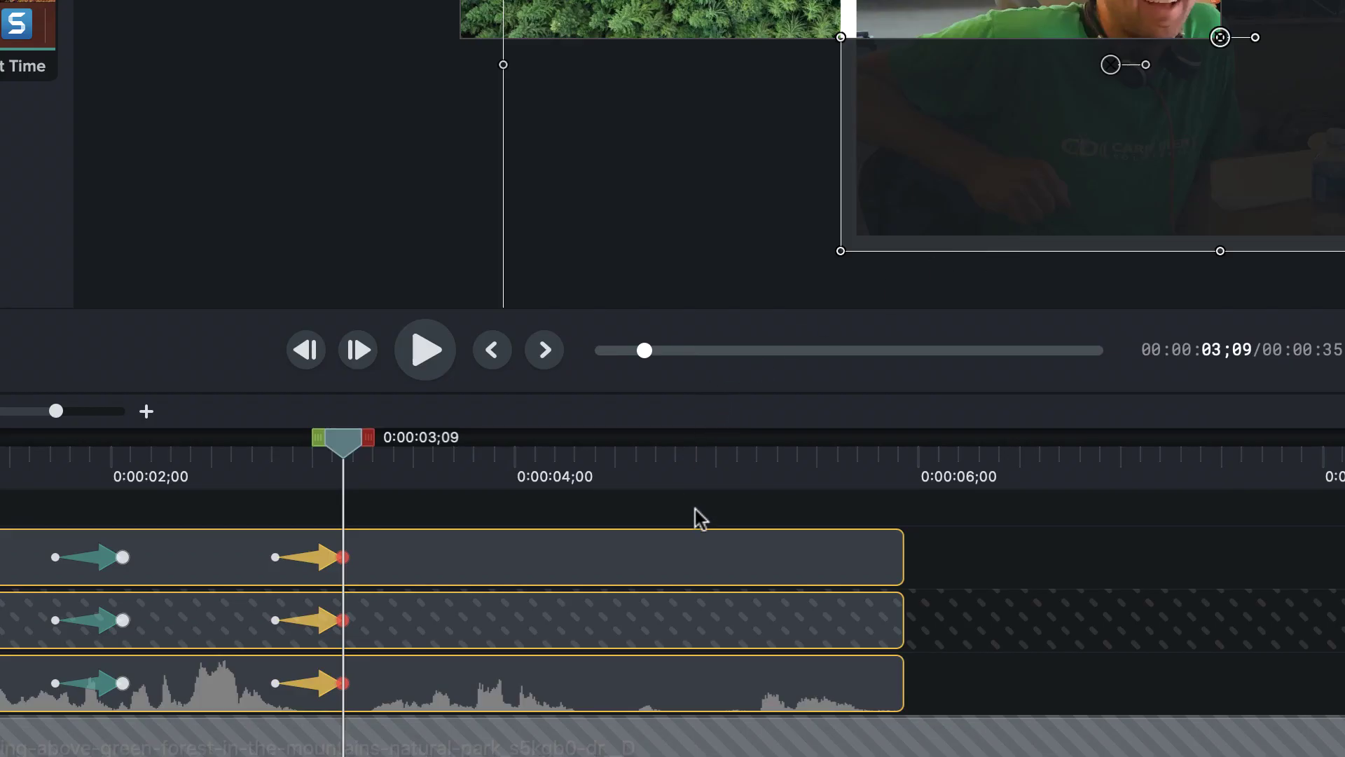
# Step: At De-Tominated's 0:00:03;09 animation, shrink and reposition only that clip to fill the part of the frame lying inside the canvas
pyautogui.click(701, 519)
pyautogui.click(538, 690)
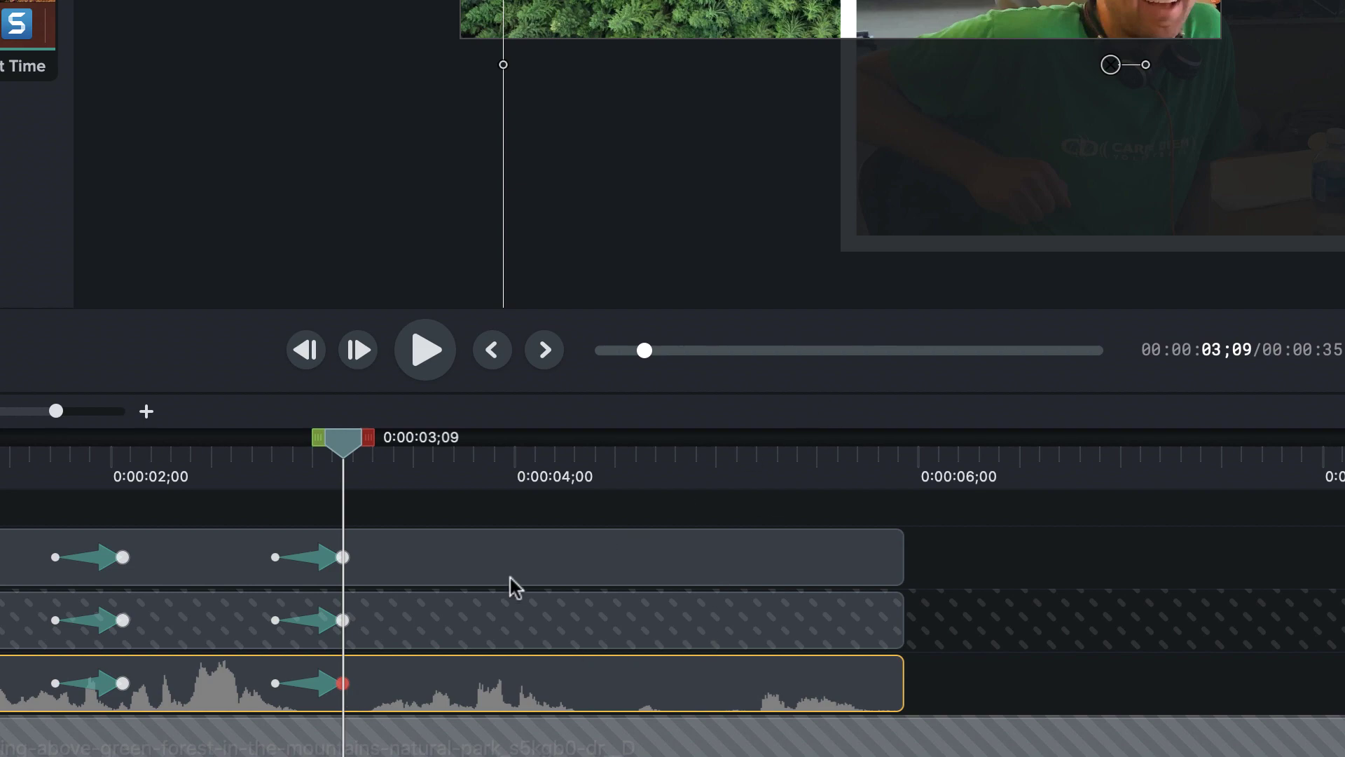
pyautogui.click(336, 684)
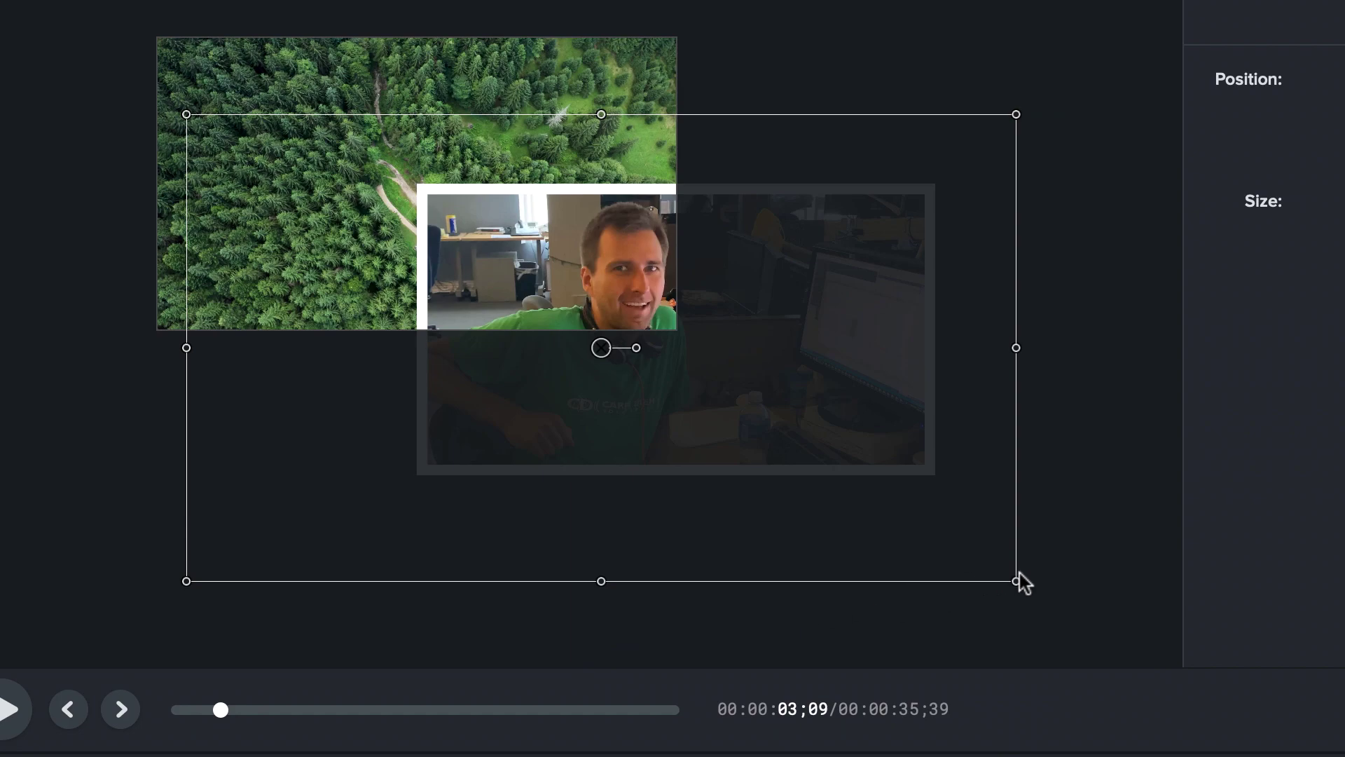
pyautogui.moveTo(1016, 581); pyautogui.dragTo(670, 325)
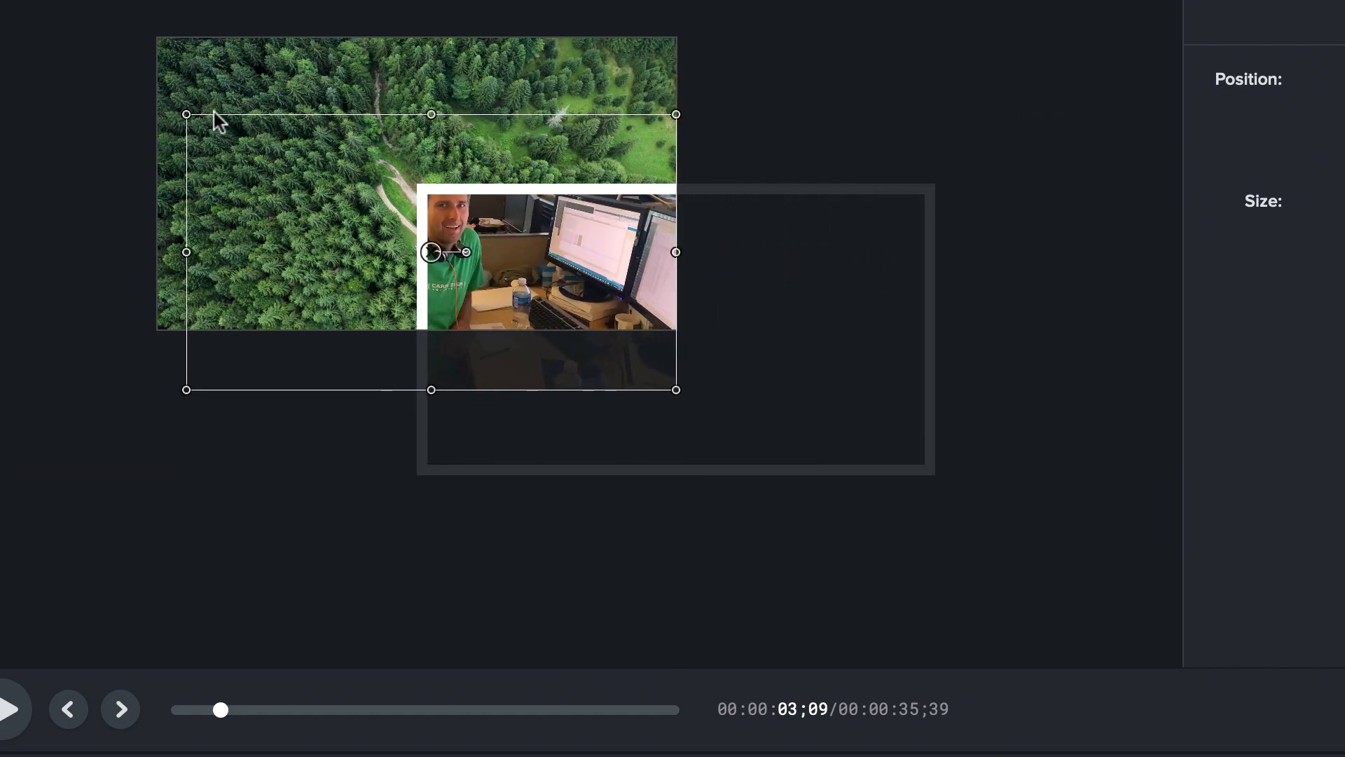
pyautogui.moveTo(188, 114); pyautogui.dragTo(399, 182)
pyautogui.moveTo(309, 389); pyautogui.dragTo(414, 318)
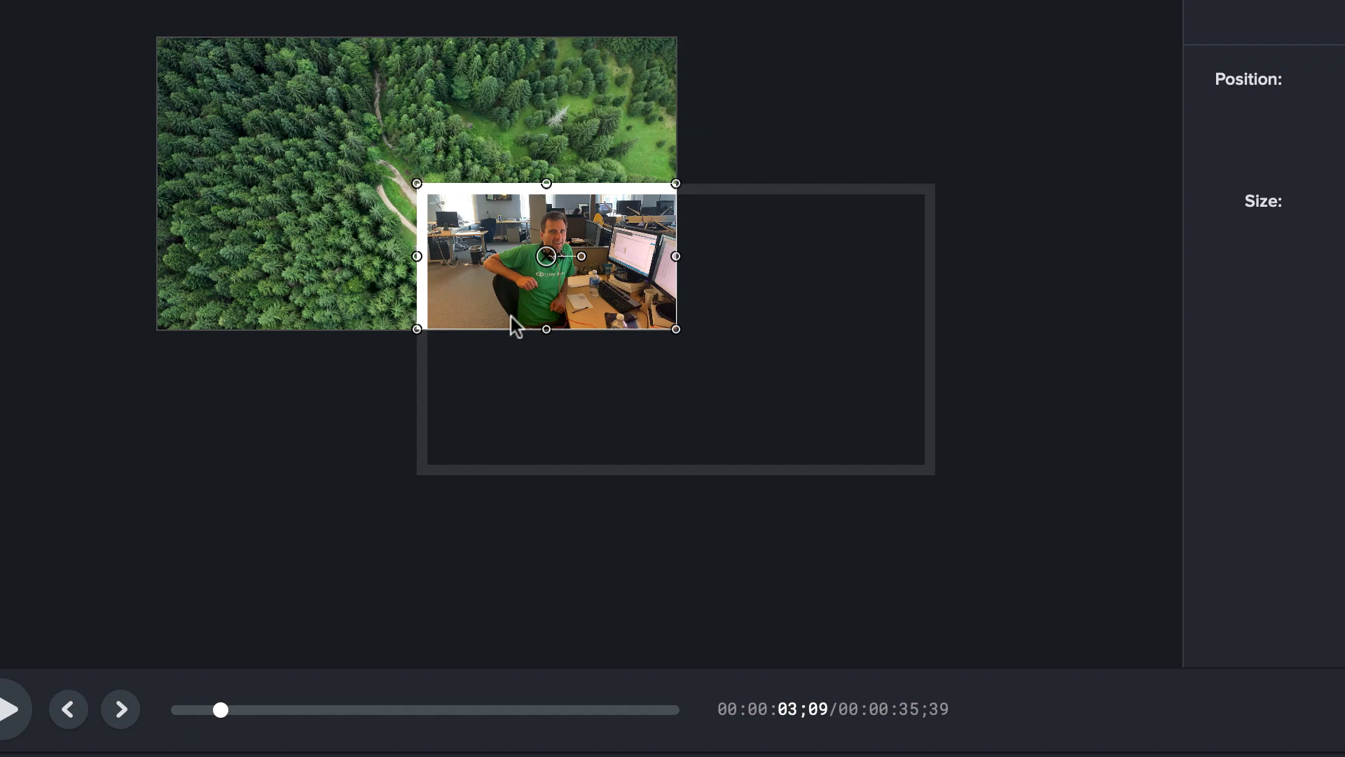
pyautogui.scroll(3, 514, 324)
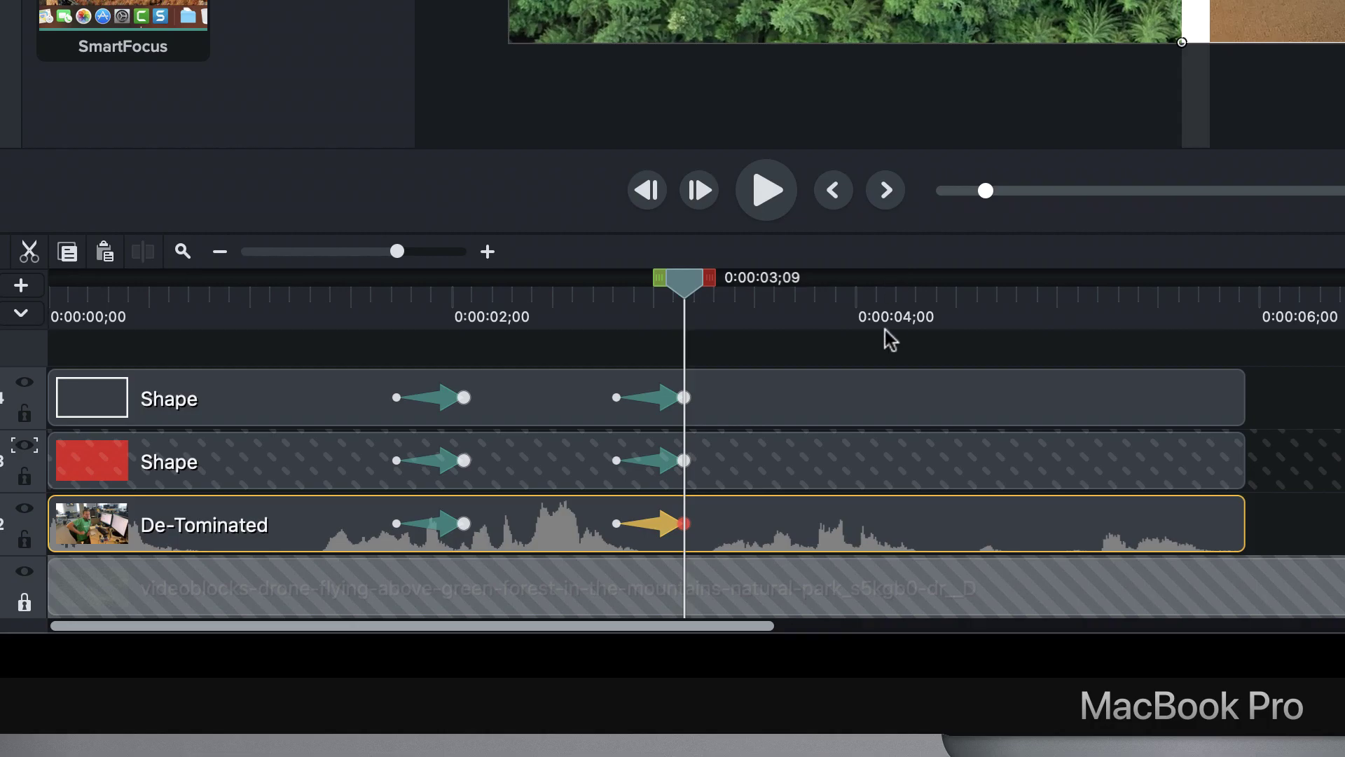
# Step: Scrub back to 0:00:00;38 and forward to 0:00:04;12 to review both animations
pyautogui.click(890, 356)
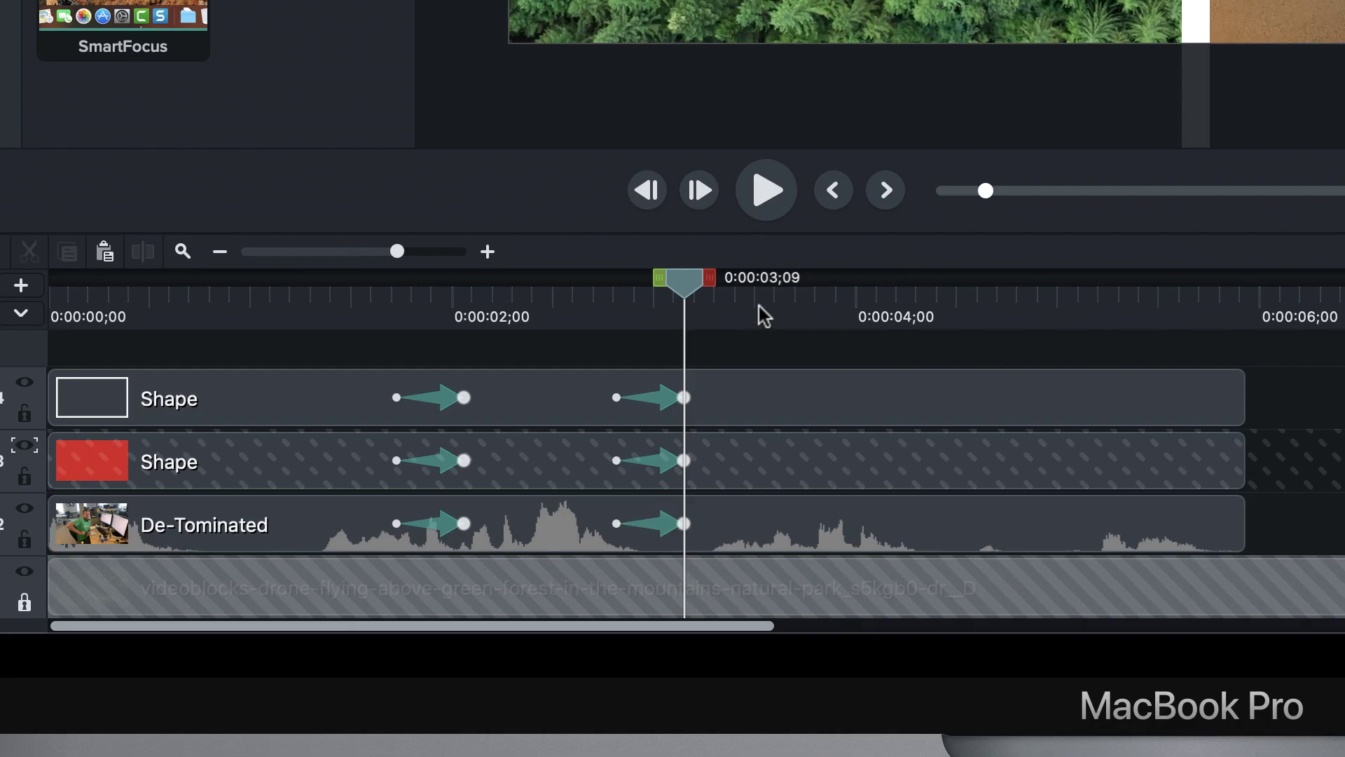
pyautogui.moveTo(680, 289); pyautogui.dragTo(171, 193)
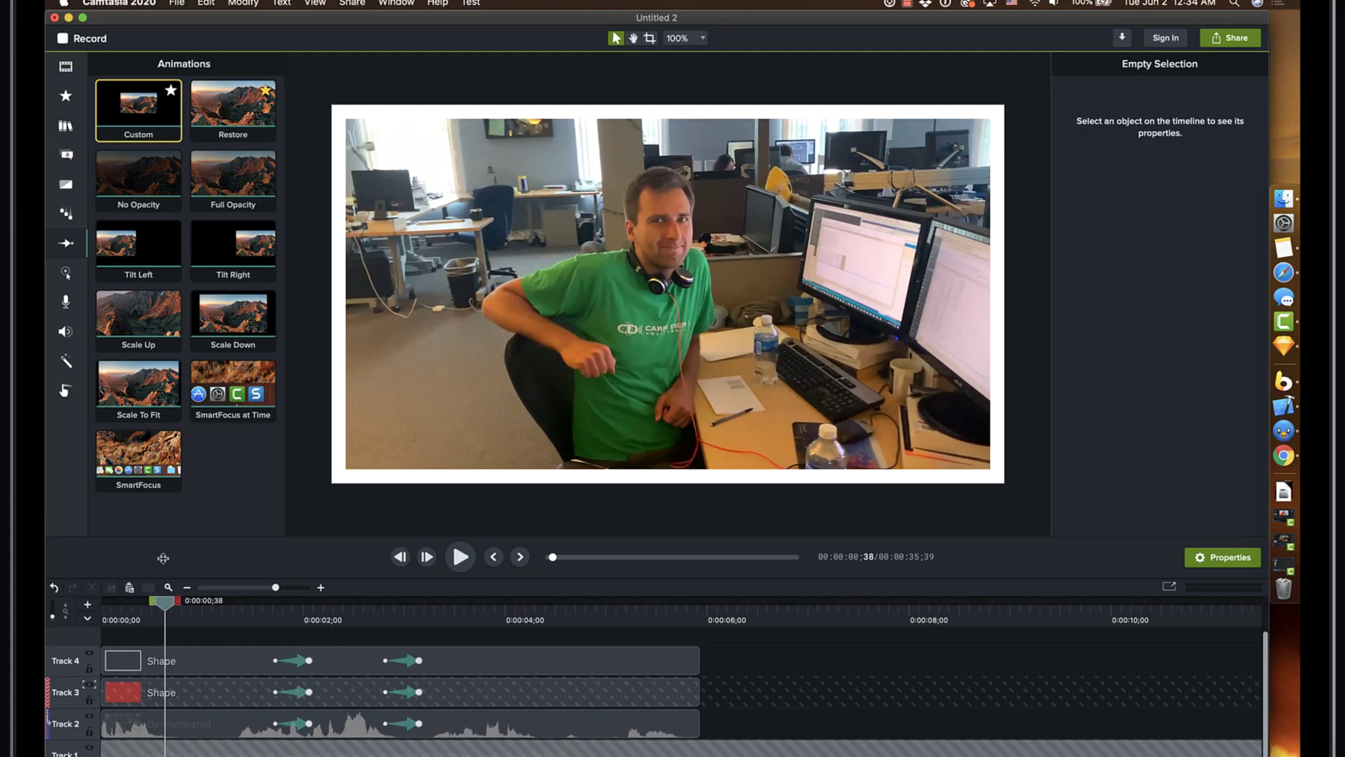
pyautogui.moveTo(163, 559); pyautogui.dragTo(523, 628)
# Step: Apply a Restore animation to the De-Tominated clip at 0:00:04;12
pyautogui.click(862, 538)
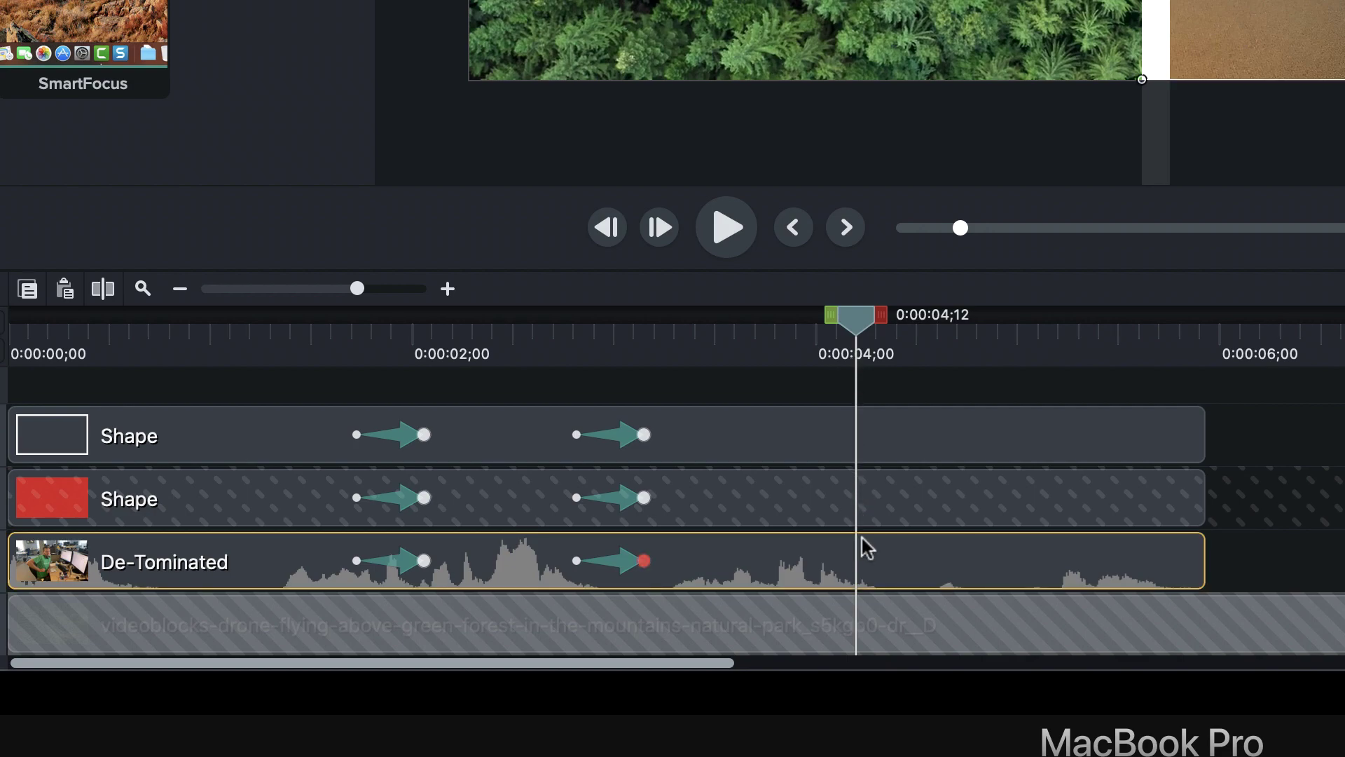
pyautogui.press('a')
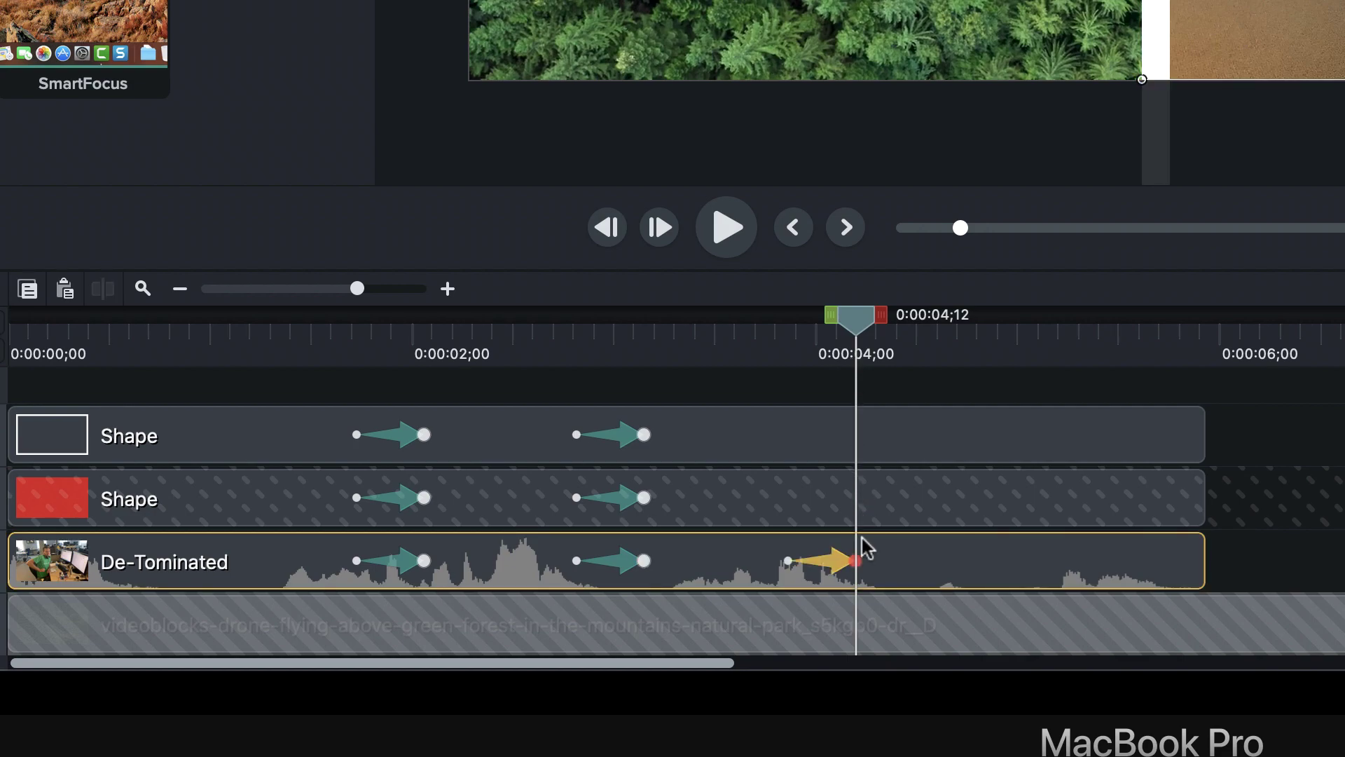
pyautogui.press('super+z')
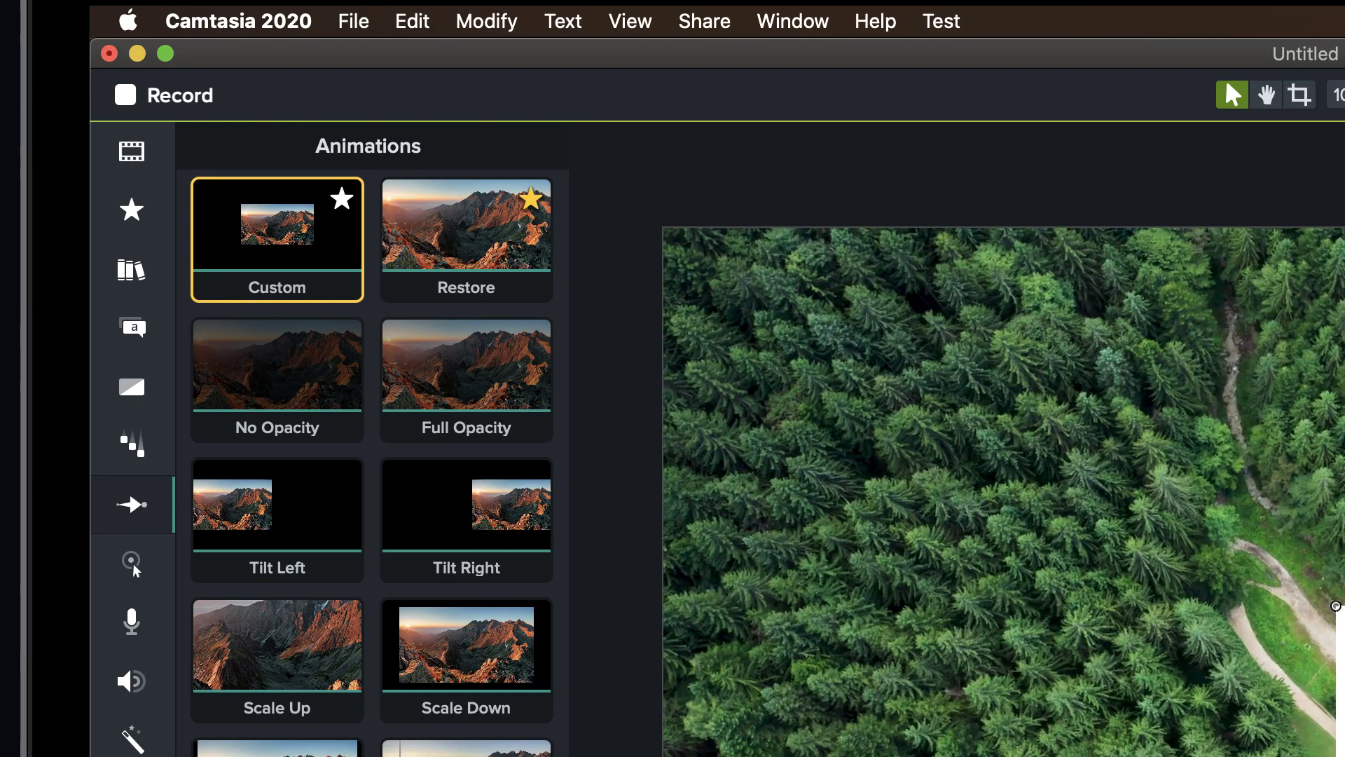
pyautogui.moveTo(464, 262); pyautogui.dragTo(1056, 625)
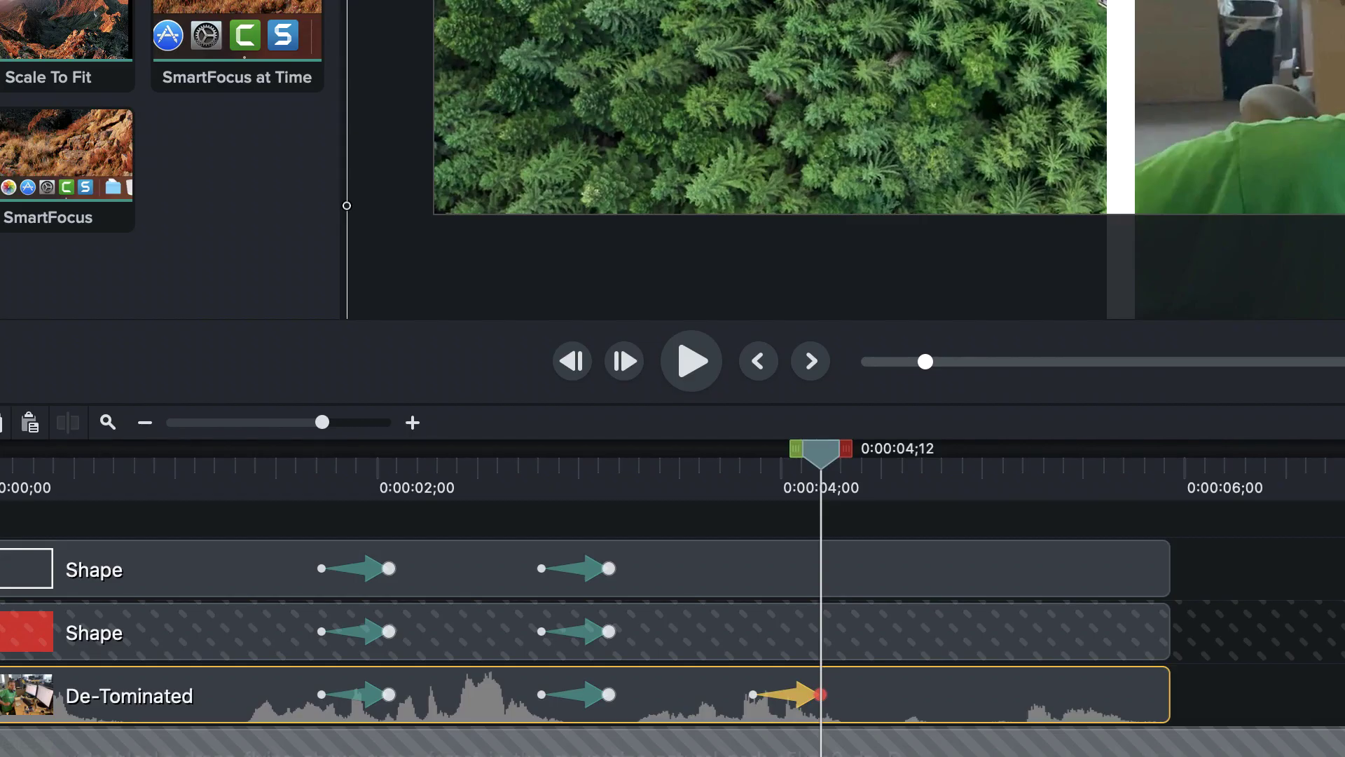
pyautogui.click(949, 522)
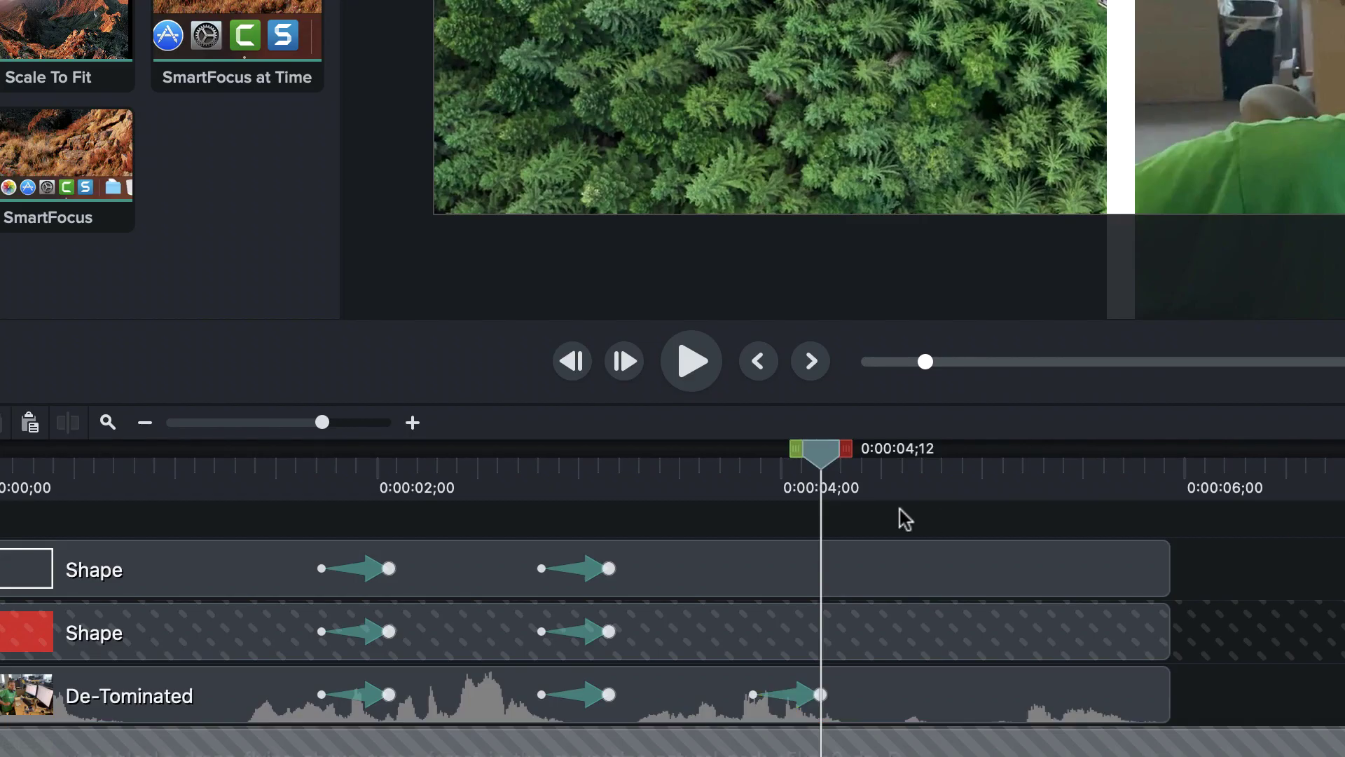
# Step: Scrub from 0:00:01;53 through 0:00:04;44 to check the frame movement and the footage zoom
pyautogui.moveTo(823, 463); pyautogui.dragTo(357, 442)
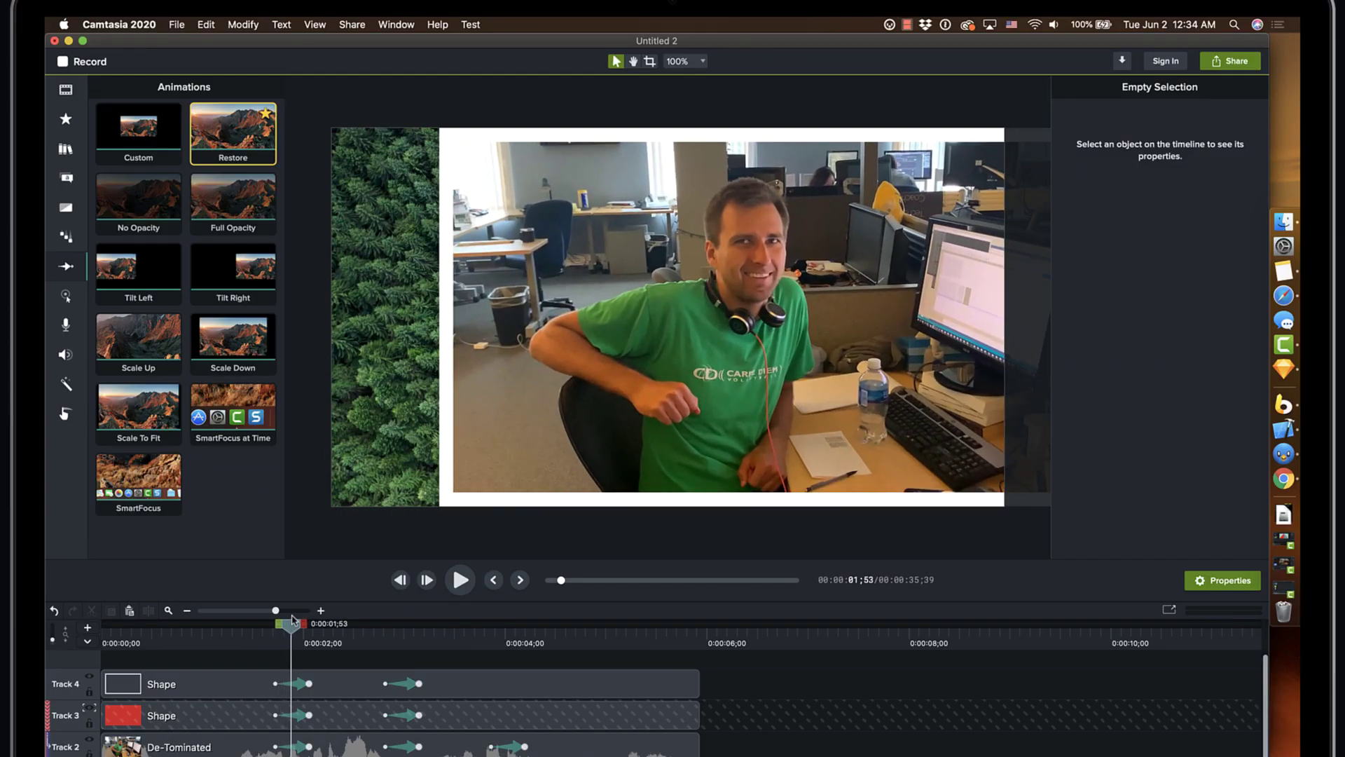
pyautogui.moveTo(293, 619); pyautogui.dragTo(581, 678)
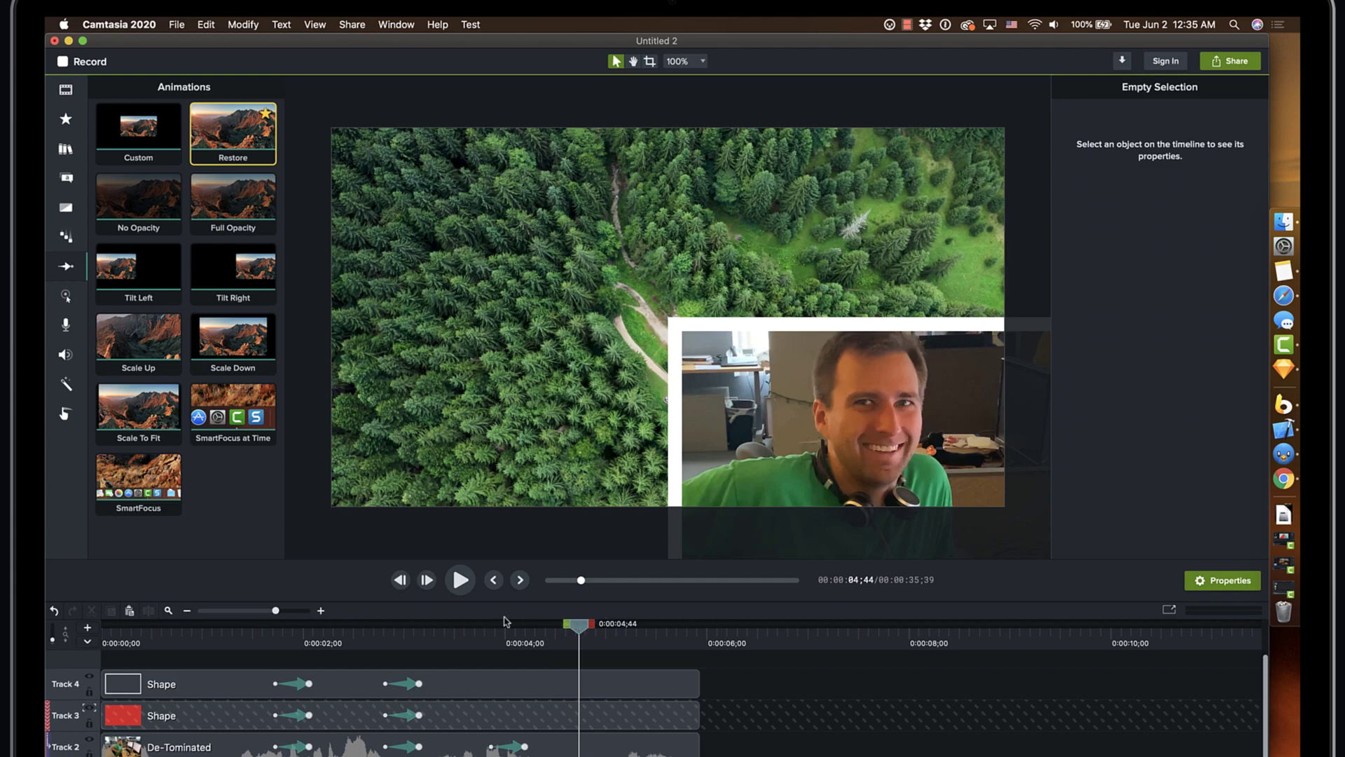
pyautogui.moveTo(579, 632)
pyautogui.mouseDown()
pyautogui.moveTo(465, 631)
pyautogui.moveTo(585, 632)
pyautogui.moveTo(630, 652)
pyautogui.moveTo(568, 651)
pyautogui.mouseUp()
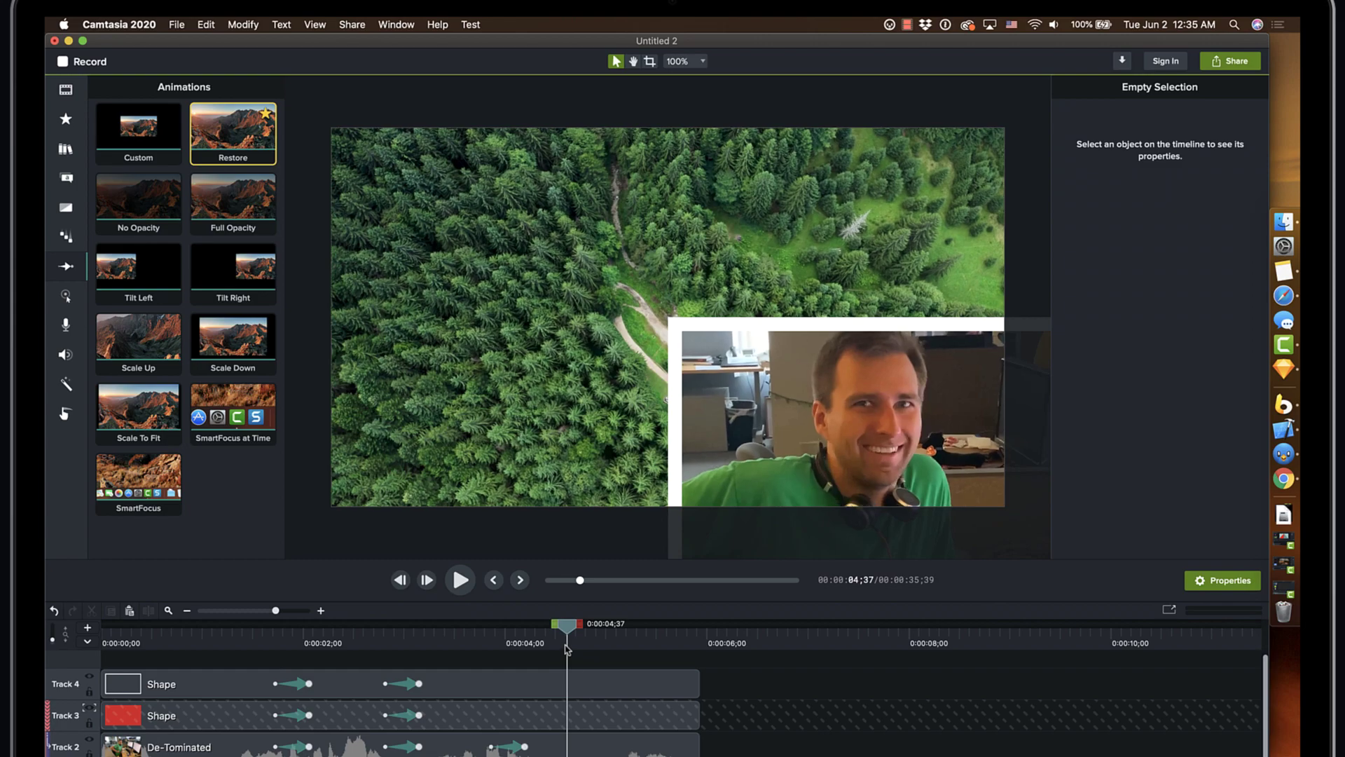
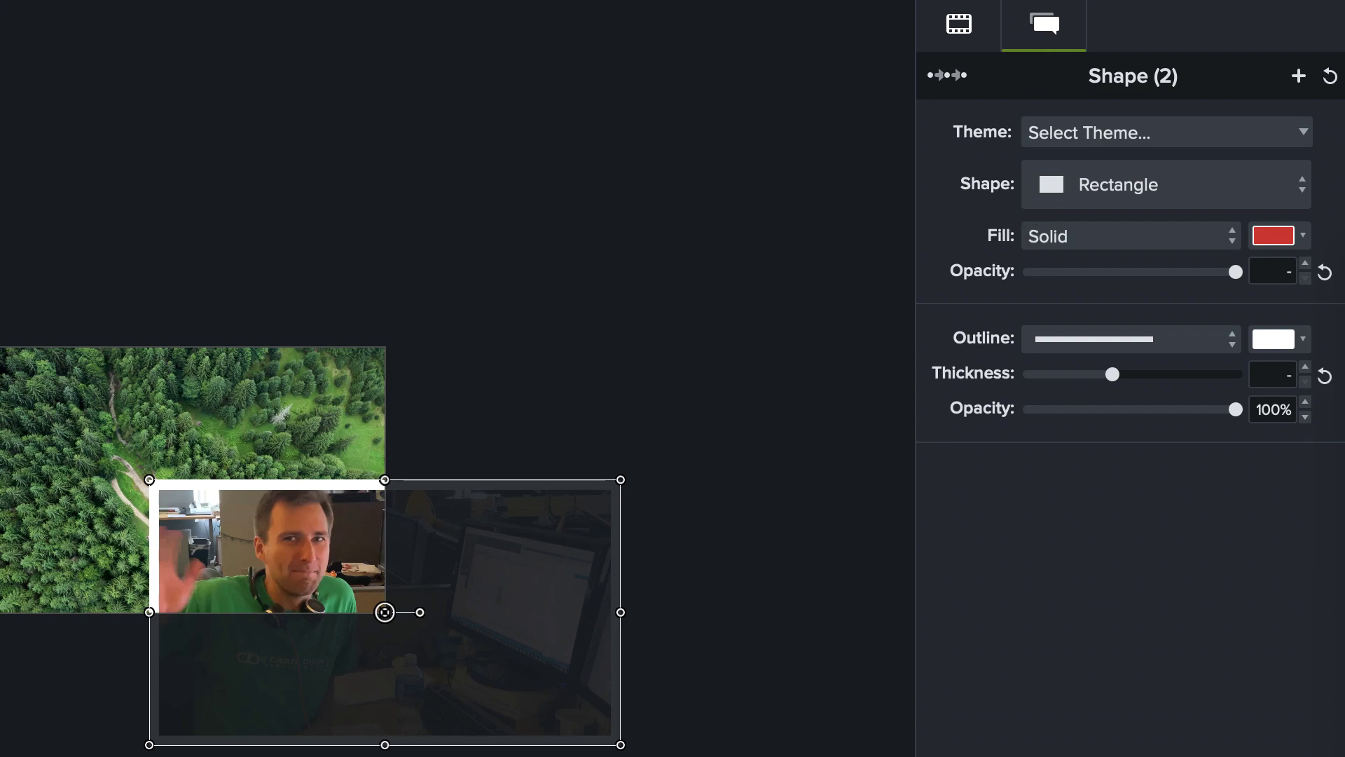
# Step: At the 0:00:05;18 animation, move the frame and matte shapes together to the center of the canvas
pyautogui.click(959, 25)
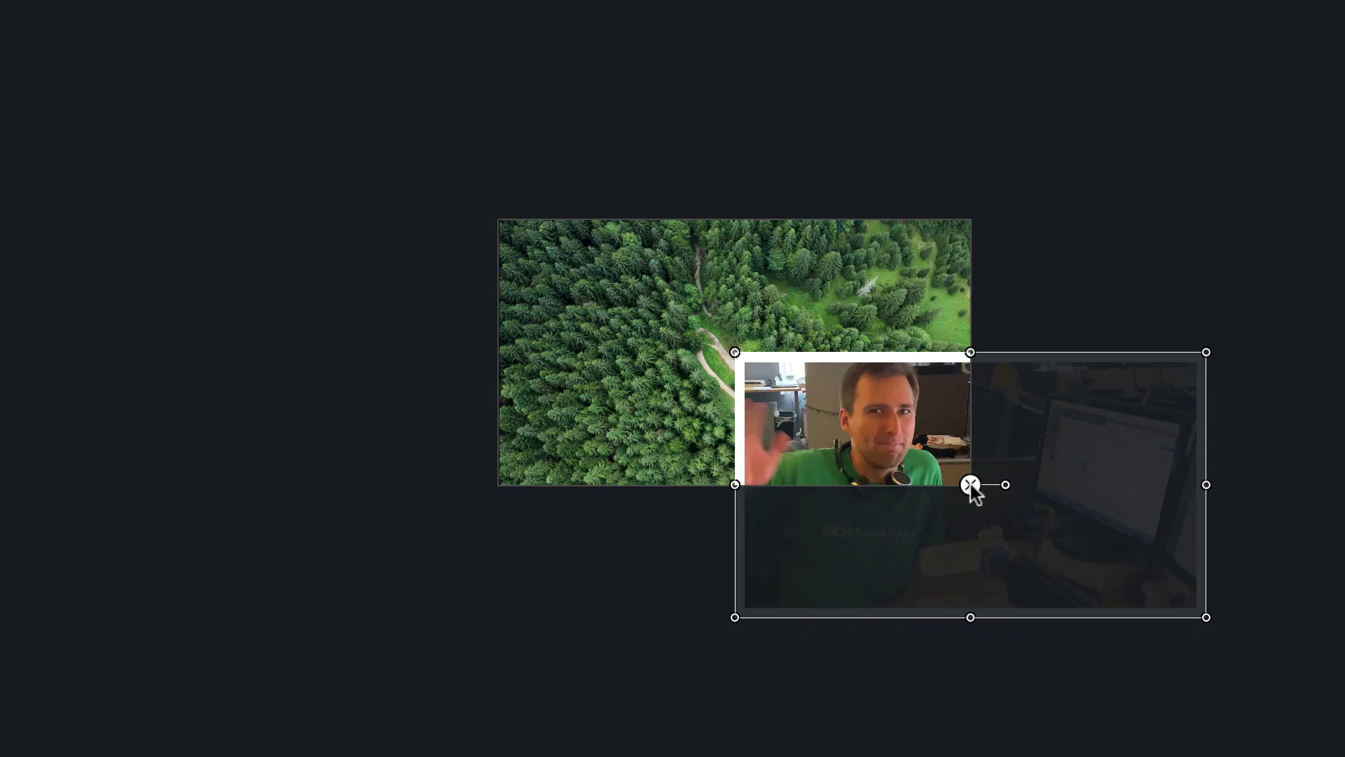
pyautogui.moveTo(971, 486); pyautogui.dragTo(736, 355)
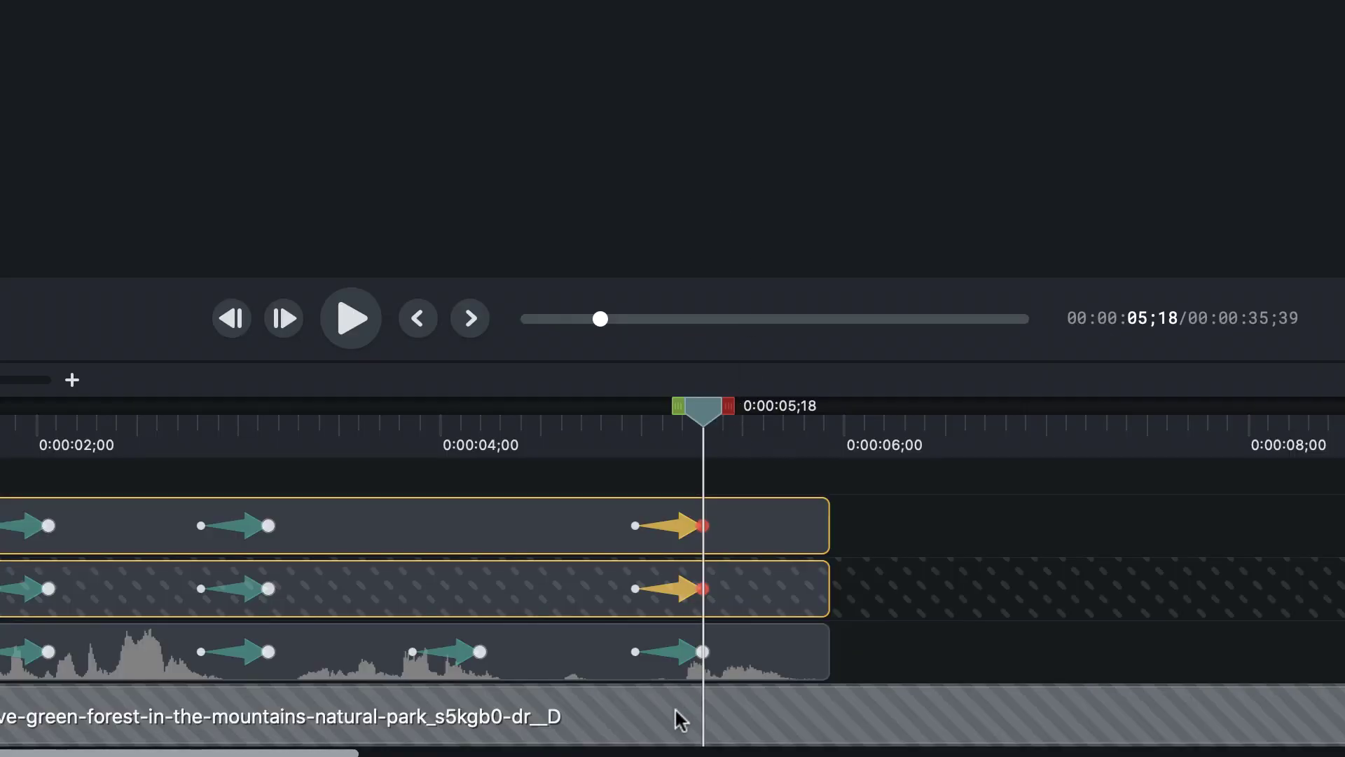
# Step: At De-Tominated's 0:00:05;18 animation, set its scale to 50% and center it on the canvas inside the frame
pyautogui.click(700, 655)
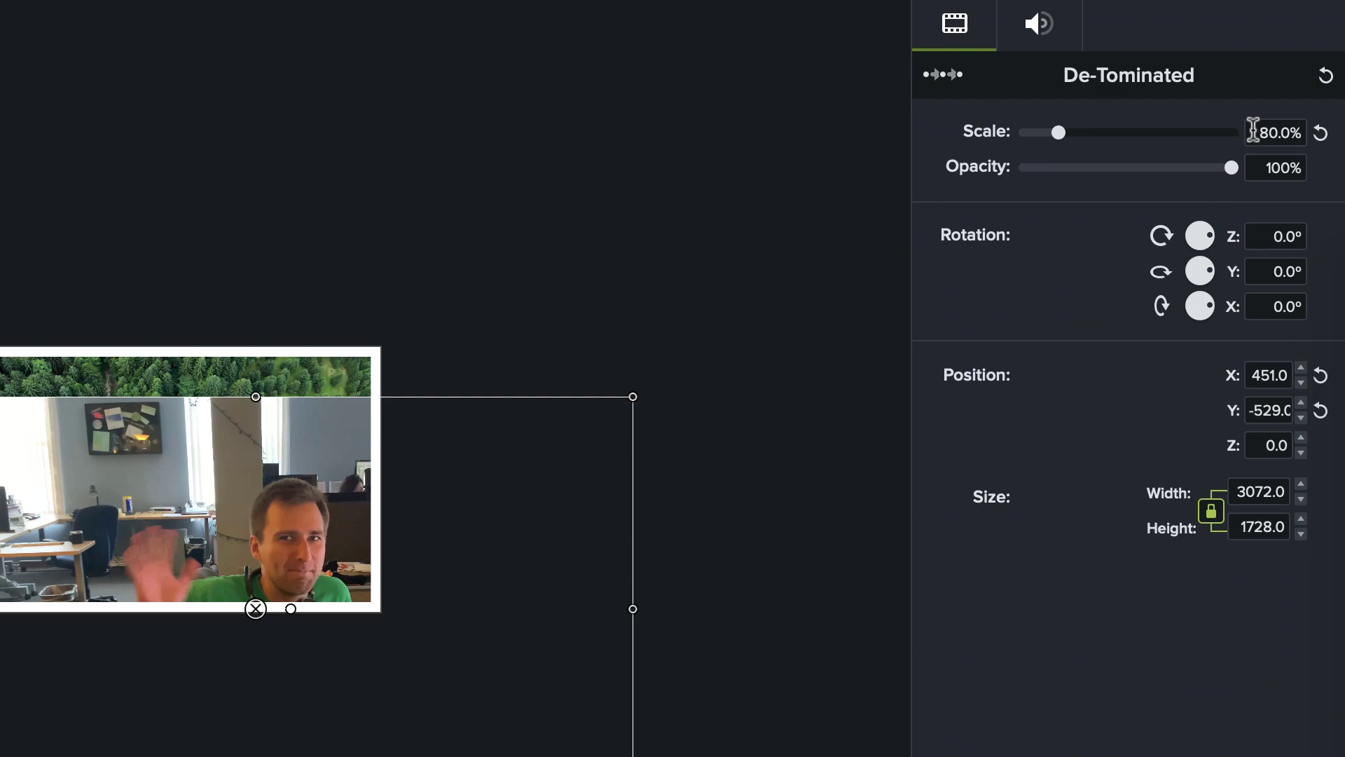
pyautogui.click(1252, 130)
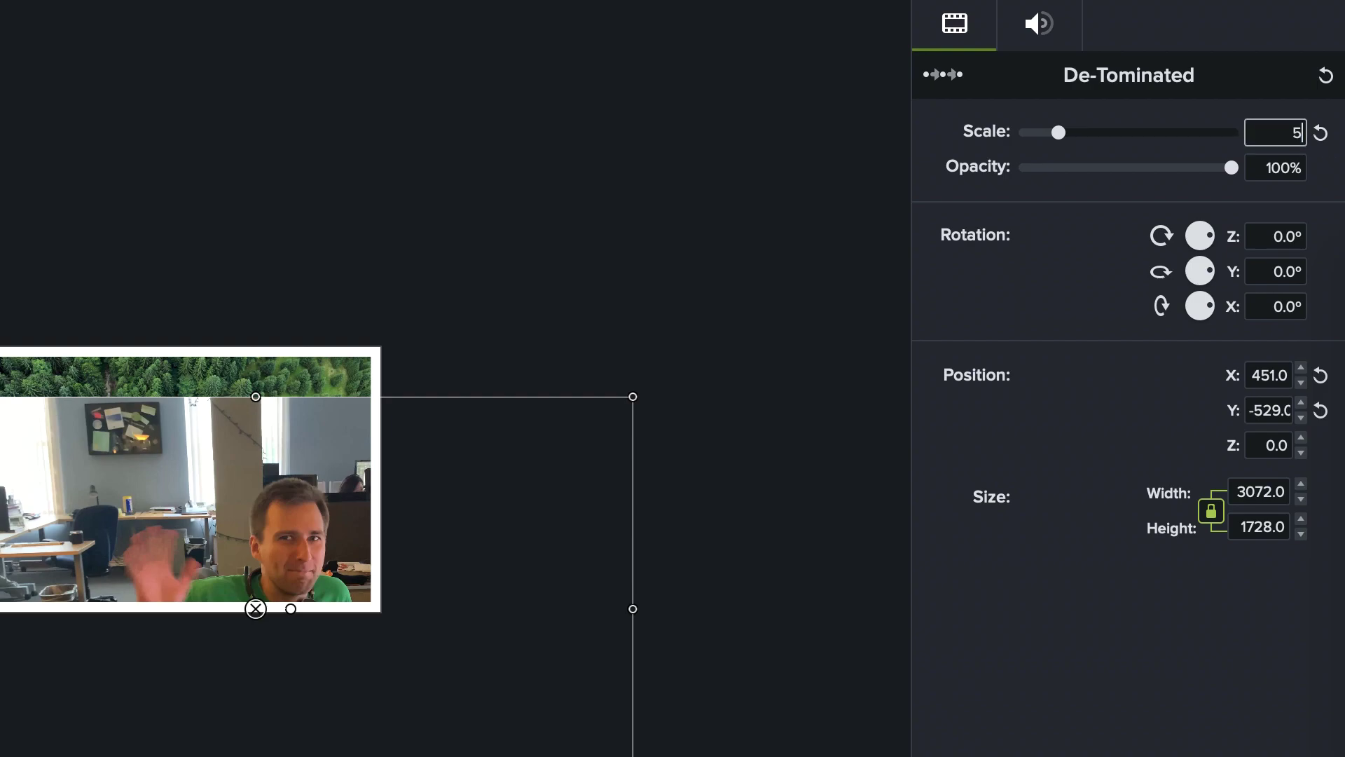
pyautogui.press('Return')
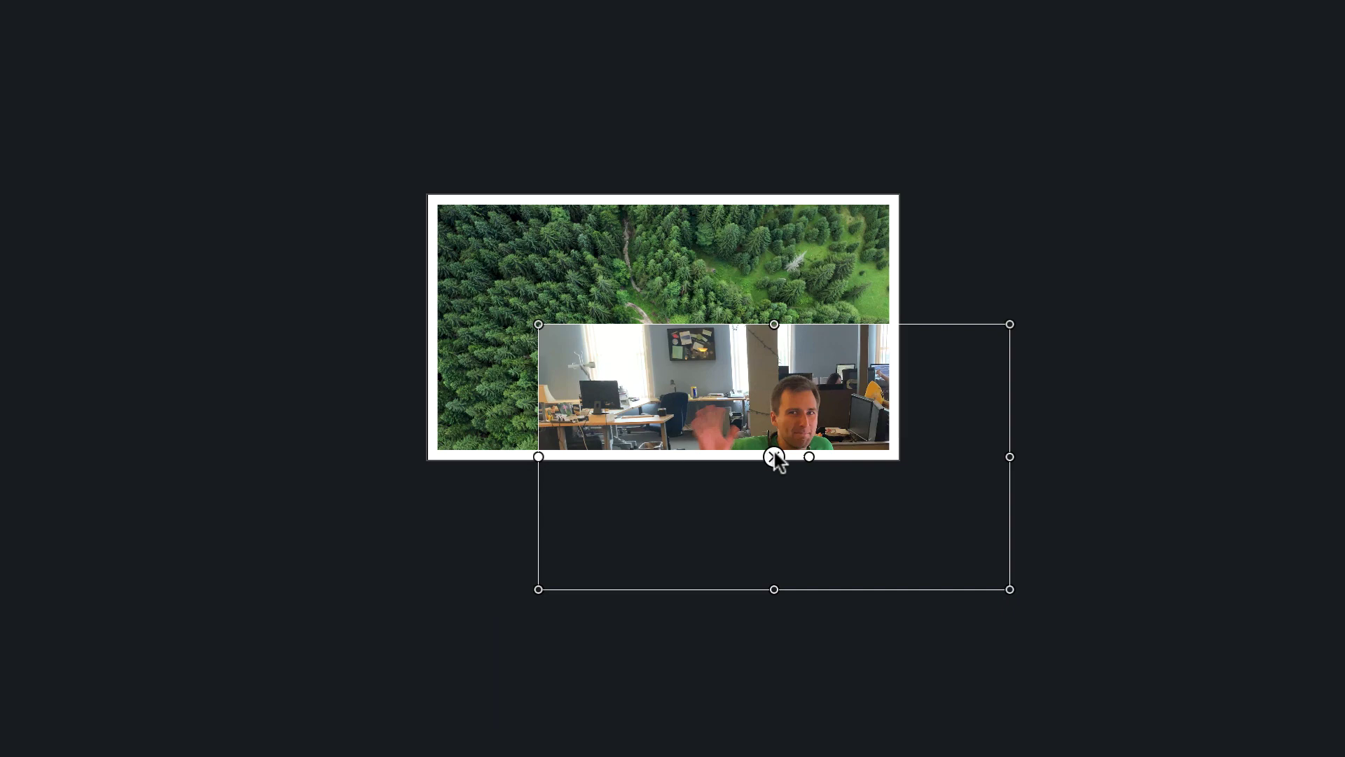
pyautogui.moveTo(256, 608); pyautogui.dragTo(157, 491)
pyautogui.moveTo(666, 330); pyautogui.dragTo(666, 330)
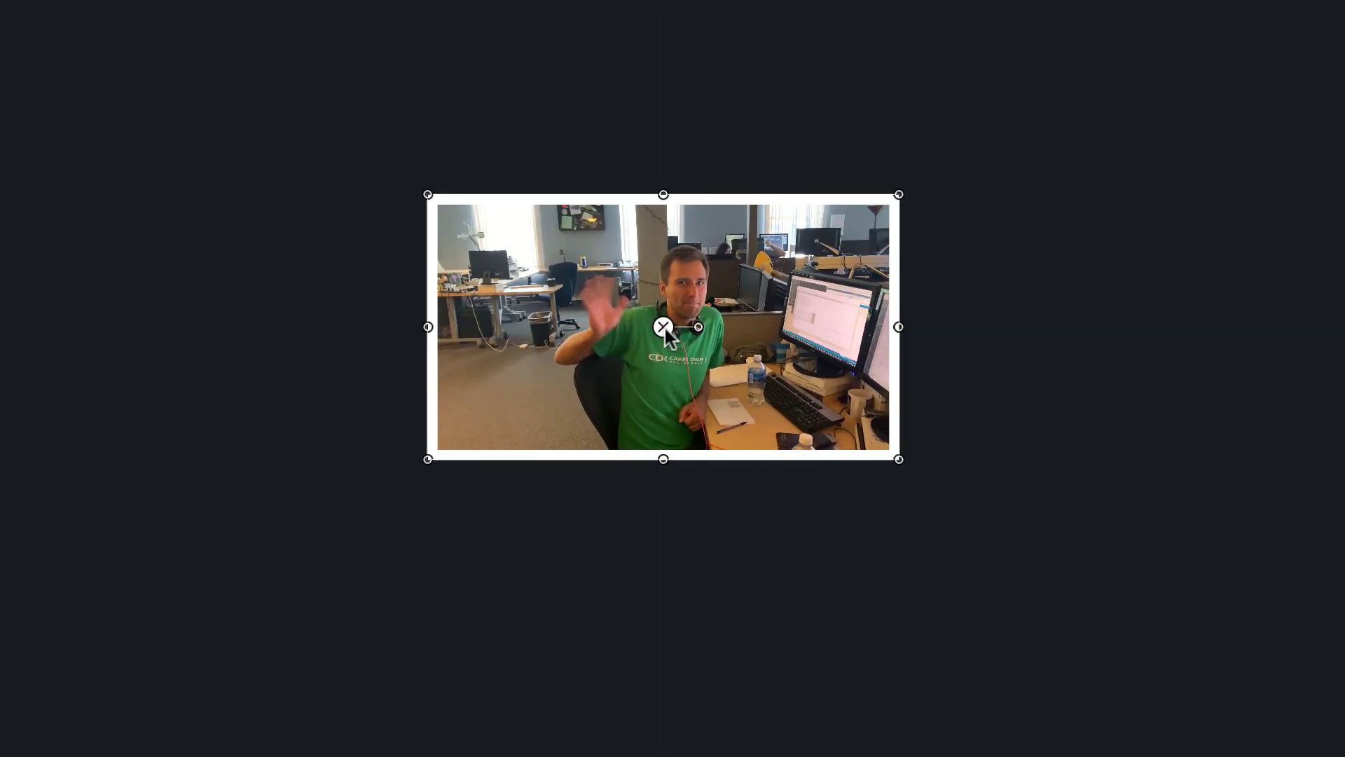
# Step: Move the playhead to 0:00:04;58 and show the canvas at 100% to review the last animation
pyautogui.click(632, 594)
pyautogui.moveTo(573, 610); pyautogui.dragTo(605, 607)
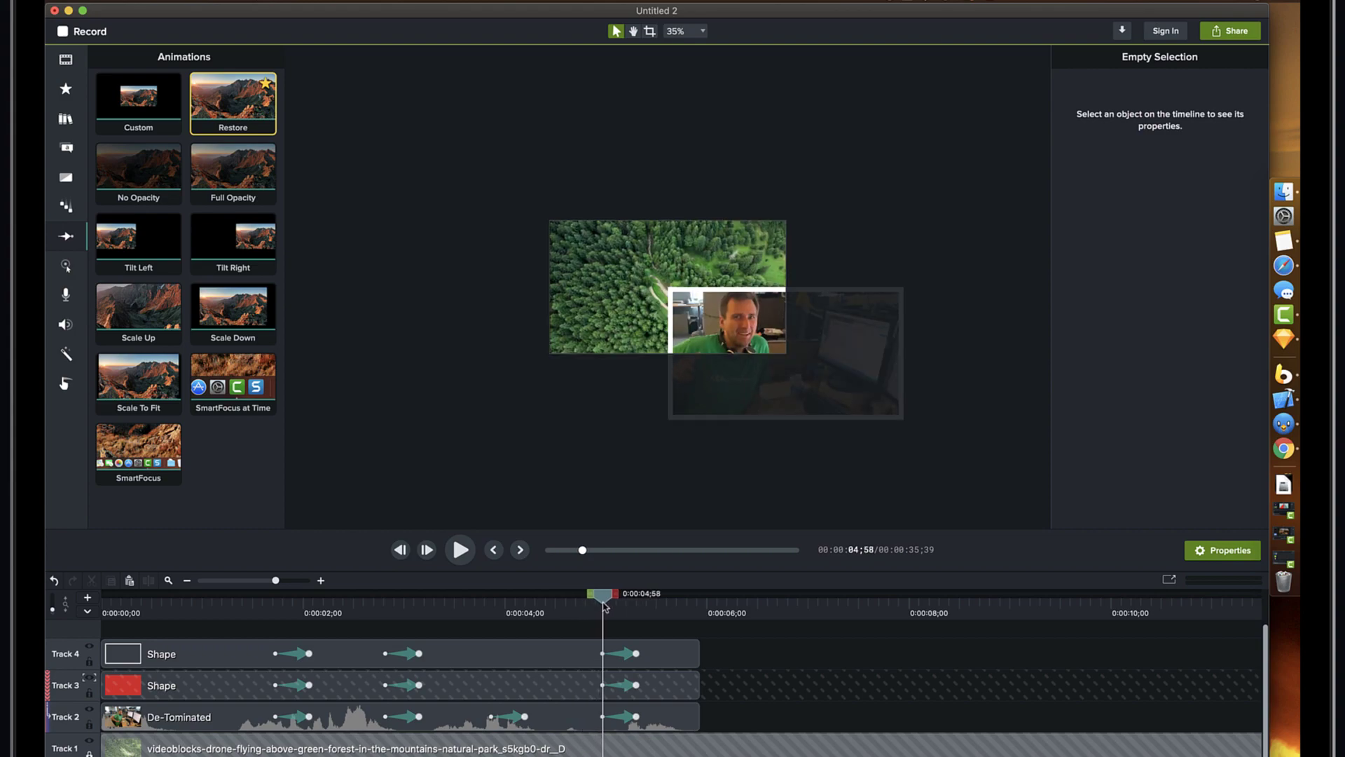
pyautogui.press('super+1')
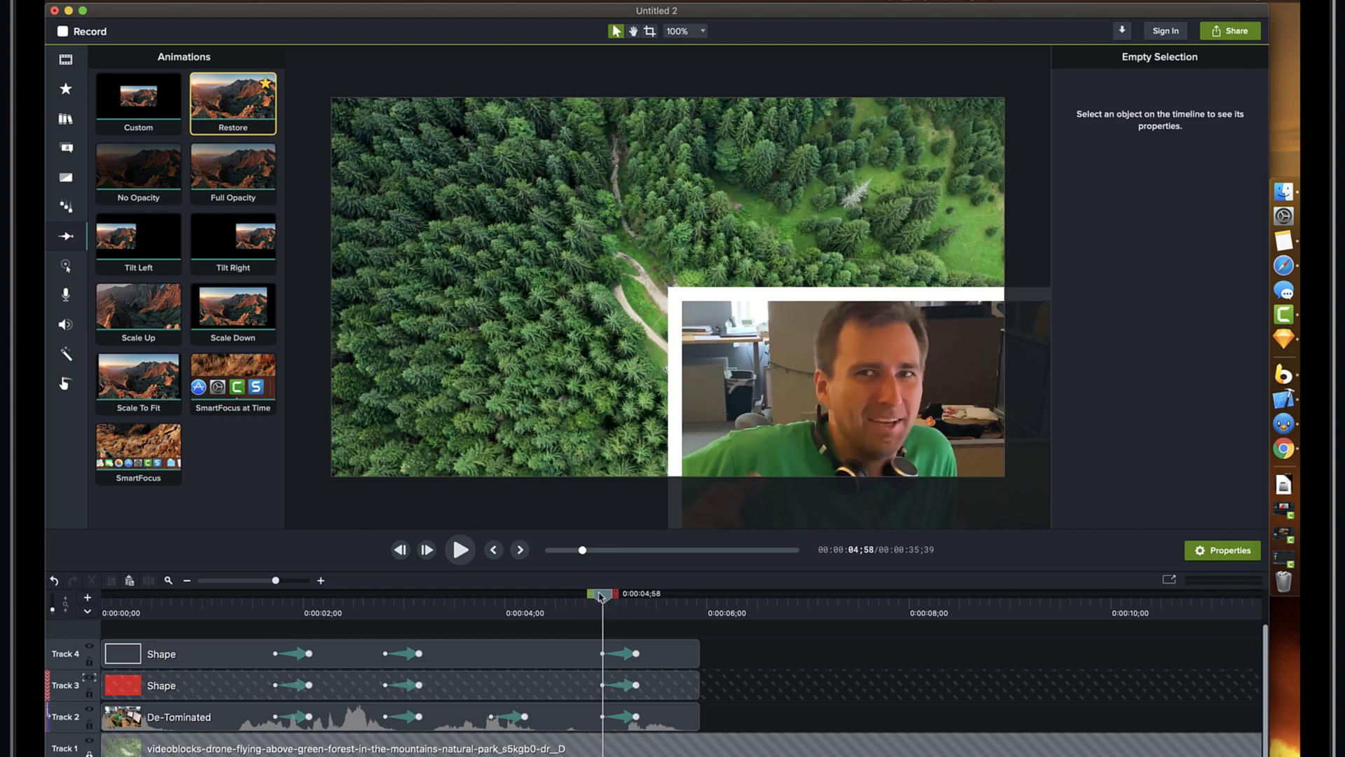
# Step: At De-Tominated's 0:00:05;18 animation, set the scale to 100% and shift the footage down inside the frame to about Y -224
pyautogui.moveTo(600, 596); pyautogui.dragTo(640, 608)
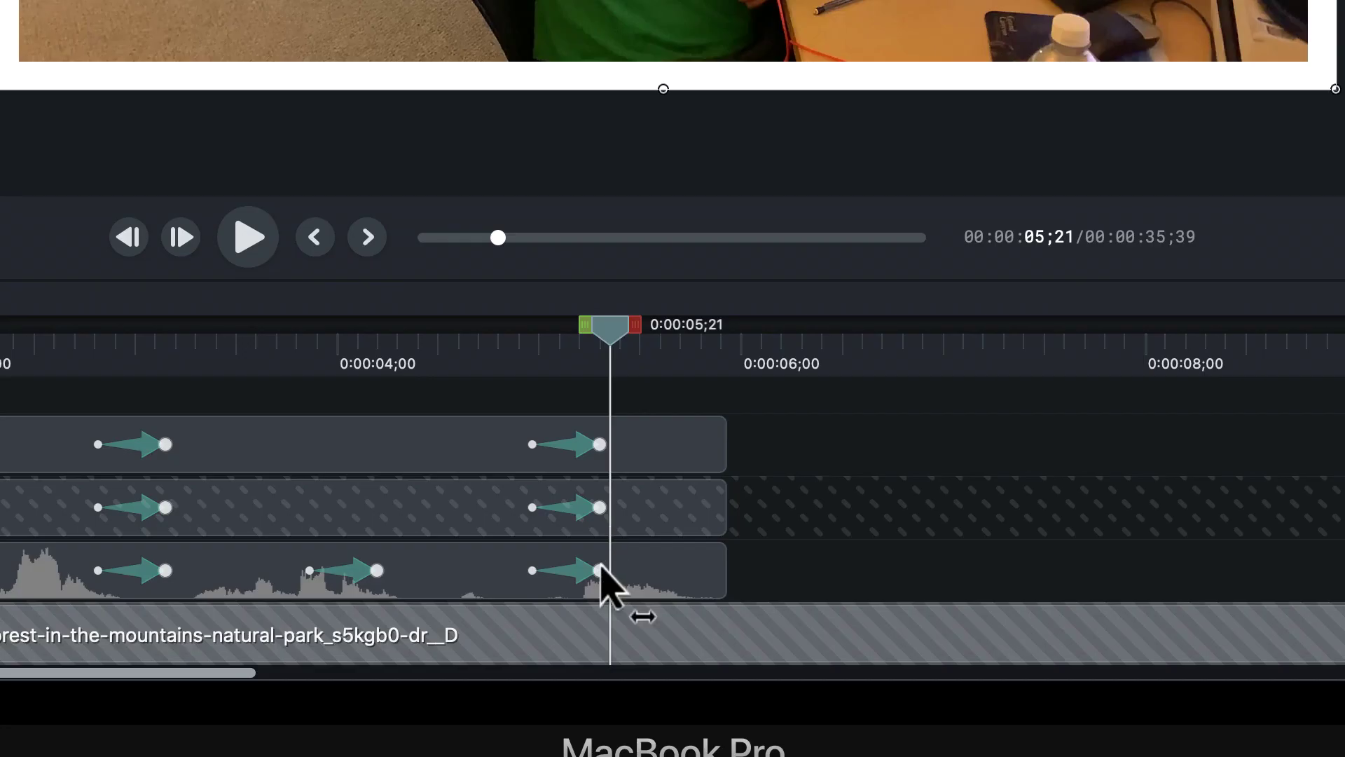
pyautogui.click(638, 718)
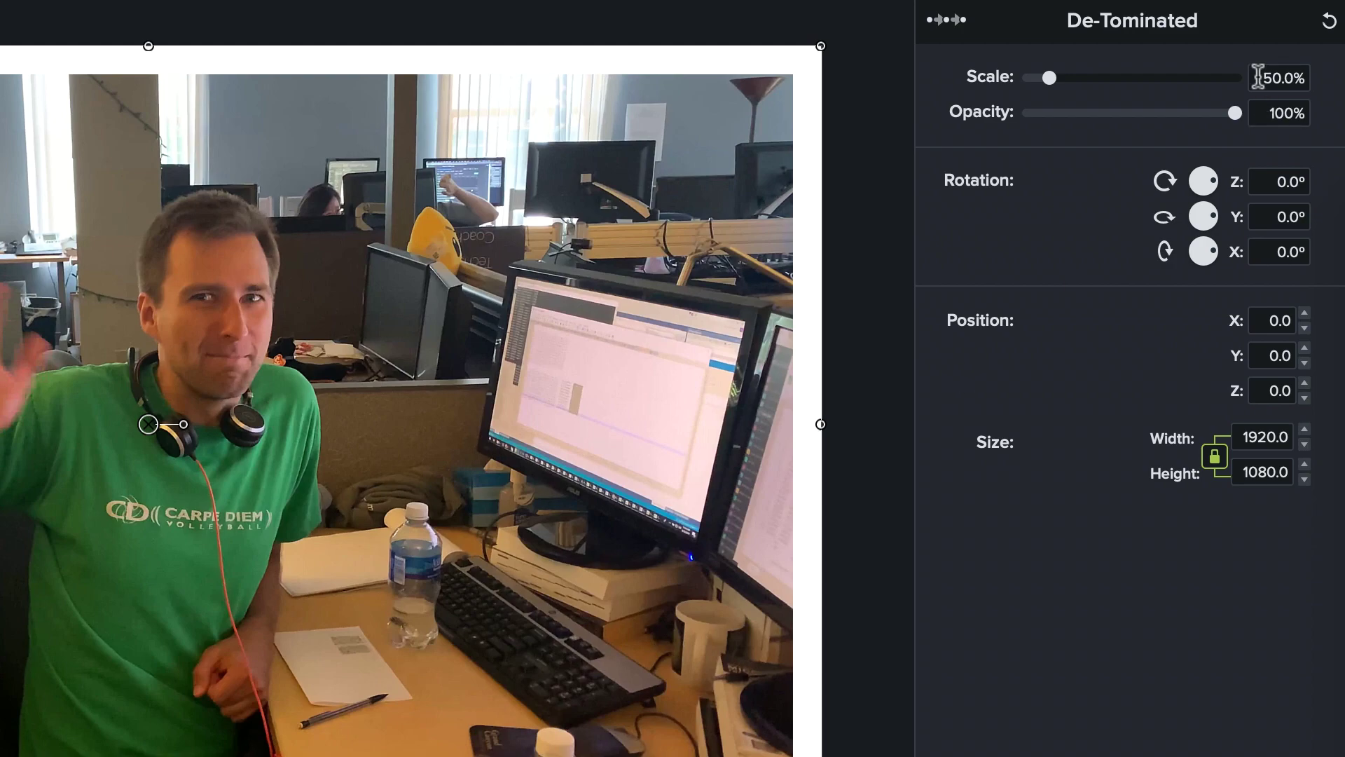
pyautogui.moveTo(1261, 76); pyautogui.dragTo(1320, 87)
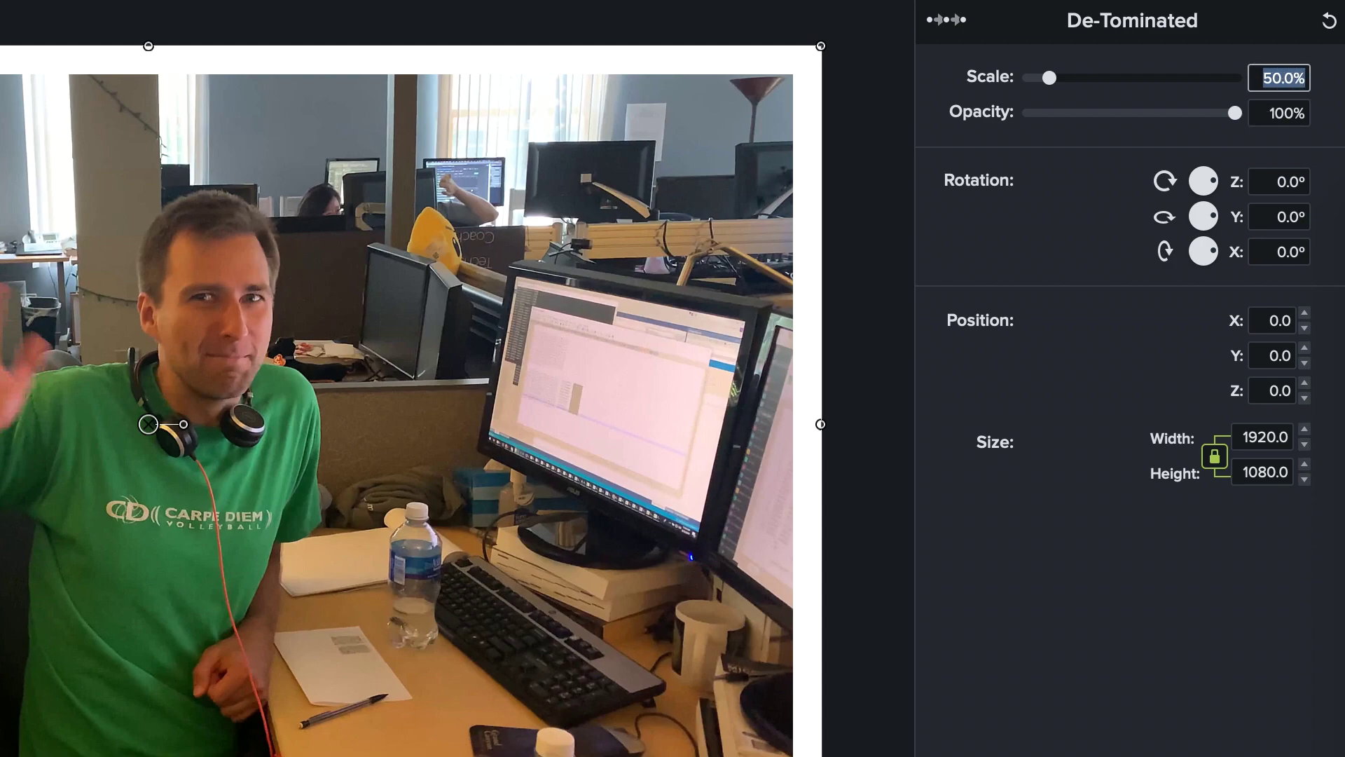
pyautogui.press('Return')
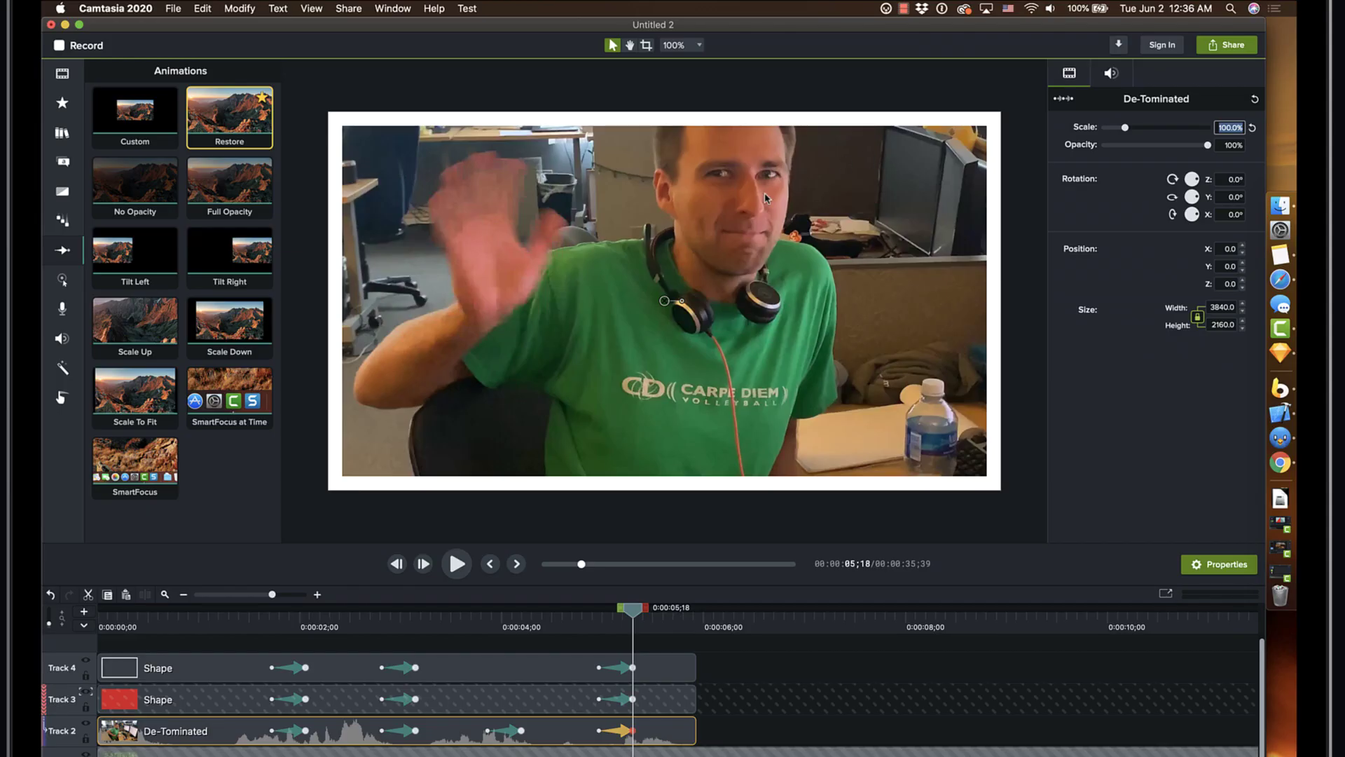
pyautogui.moveTo(665, 301); pyautogui.dragTo(664, 380)
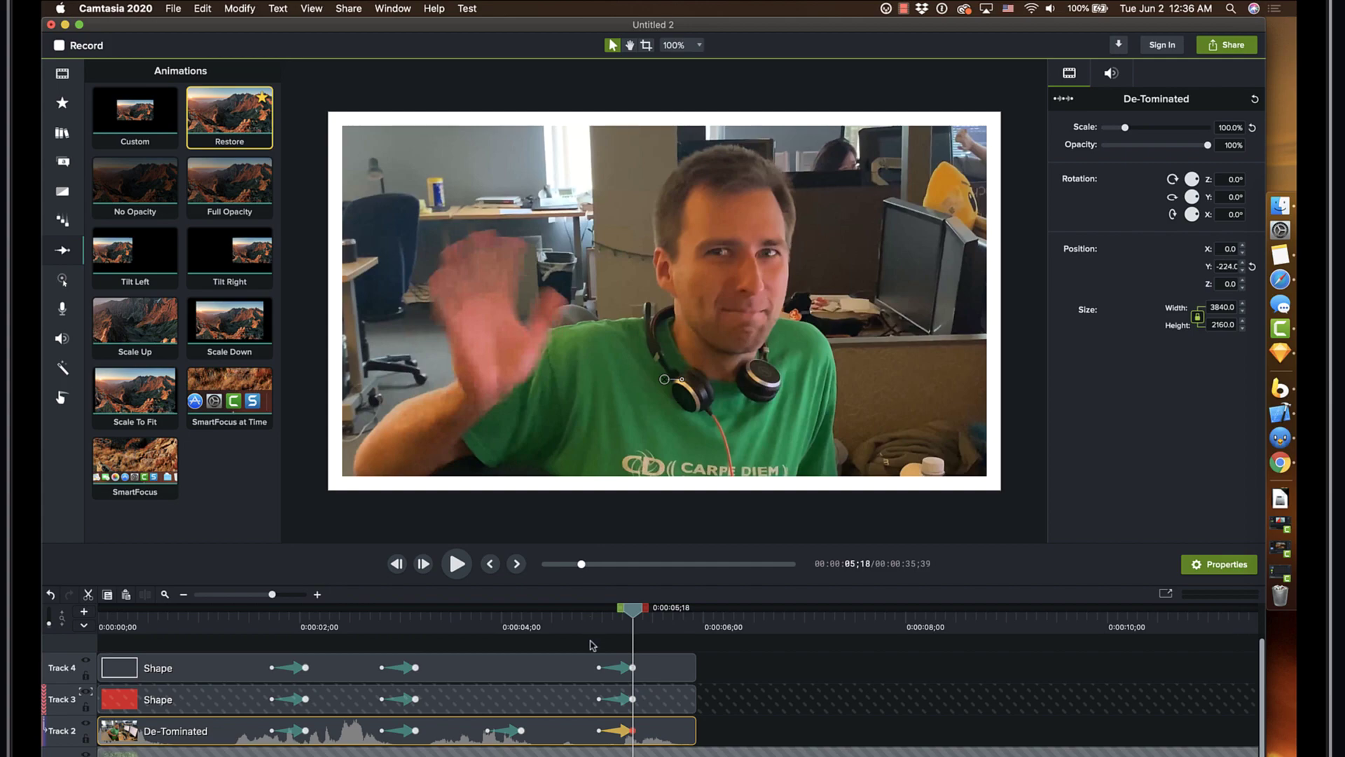
# Step: Deselect the clip and scrub from 0:00:05;18 to 0:00:05;40 to check the enlarged footage inside the centered frame
pyautogui.click(592, 645)
pyautogui.moveTo(630, 613)
pyautogui.mouseDown()
pyautogui.moveTo(520, 608)
pyautogui.moveTo(642, 617)
pyautogui.mouseUp()
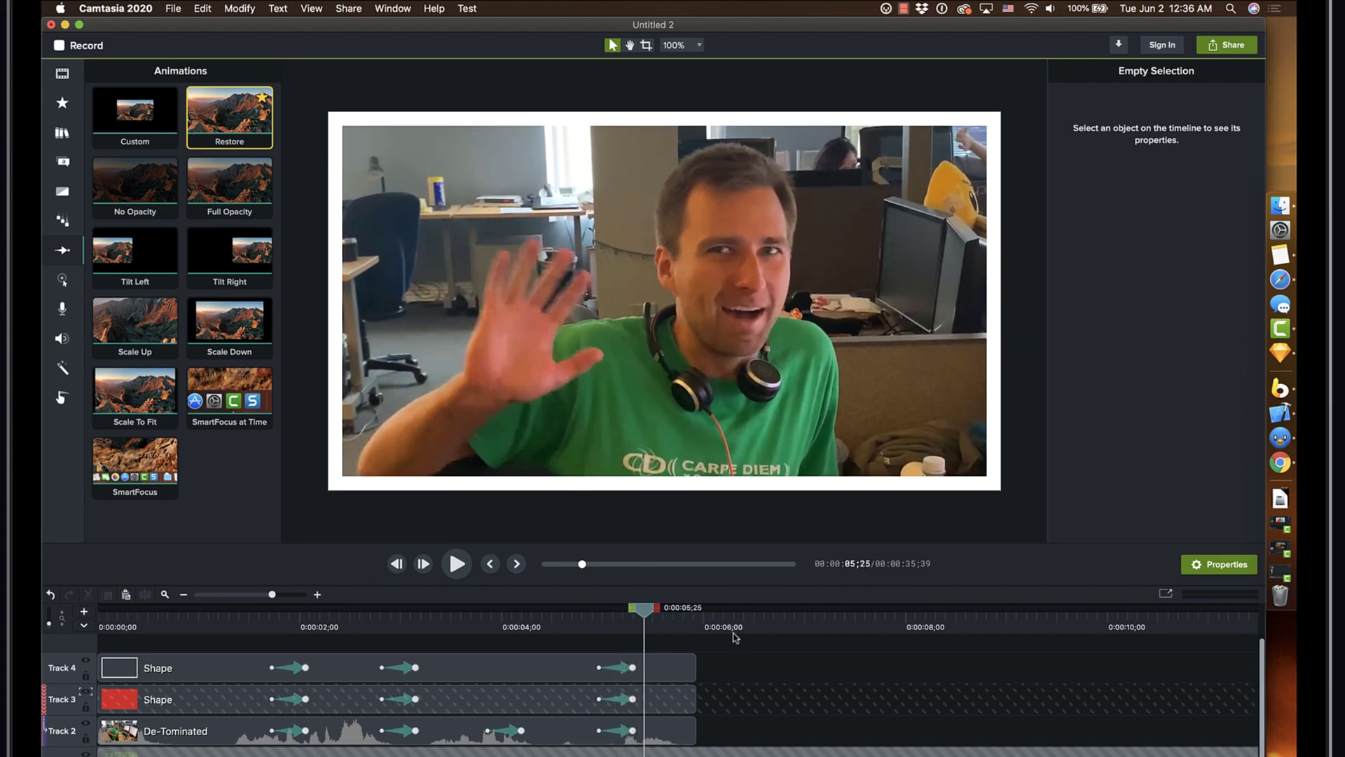
pyautogui.moveTo(645, 608)
pyautogui.mouseDown()
pyautogui.moveTo(493, 608)
pyautogui.moveTo(667, 619)
pyautogui.mouseUp()
# Step: Group the two shapes with the De-Tominated clip and set Track 3's matte mode to None
pyautogui.moveTo(733, 656); pyautogui.dragTo(543, 735)
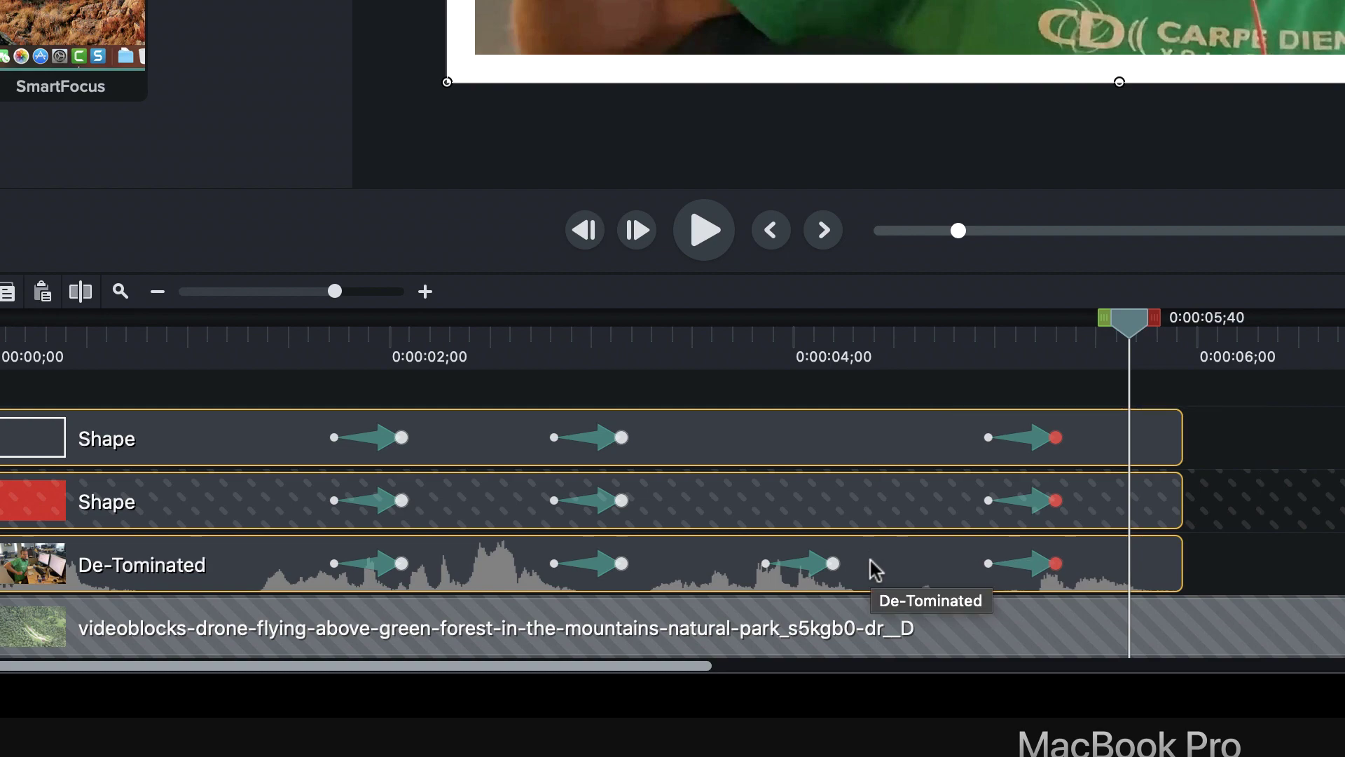
pyautogui.press('super+g')
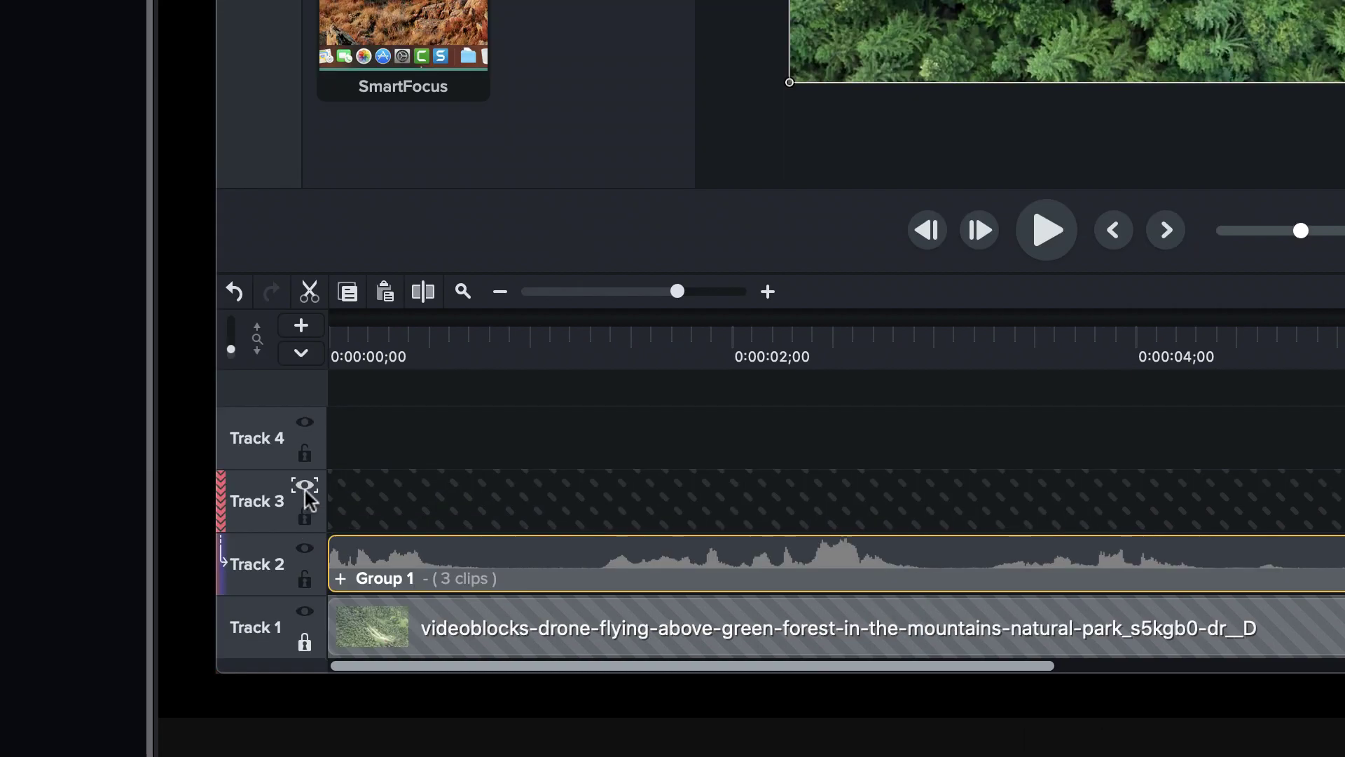
pyautogui.click(305, 487)
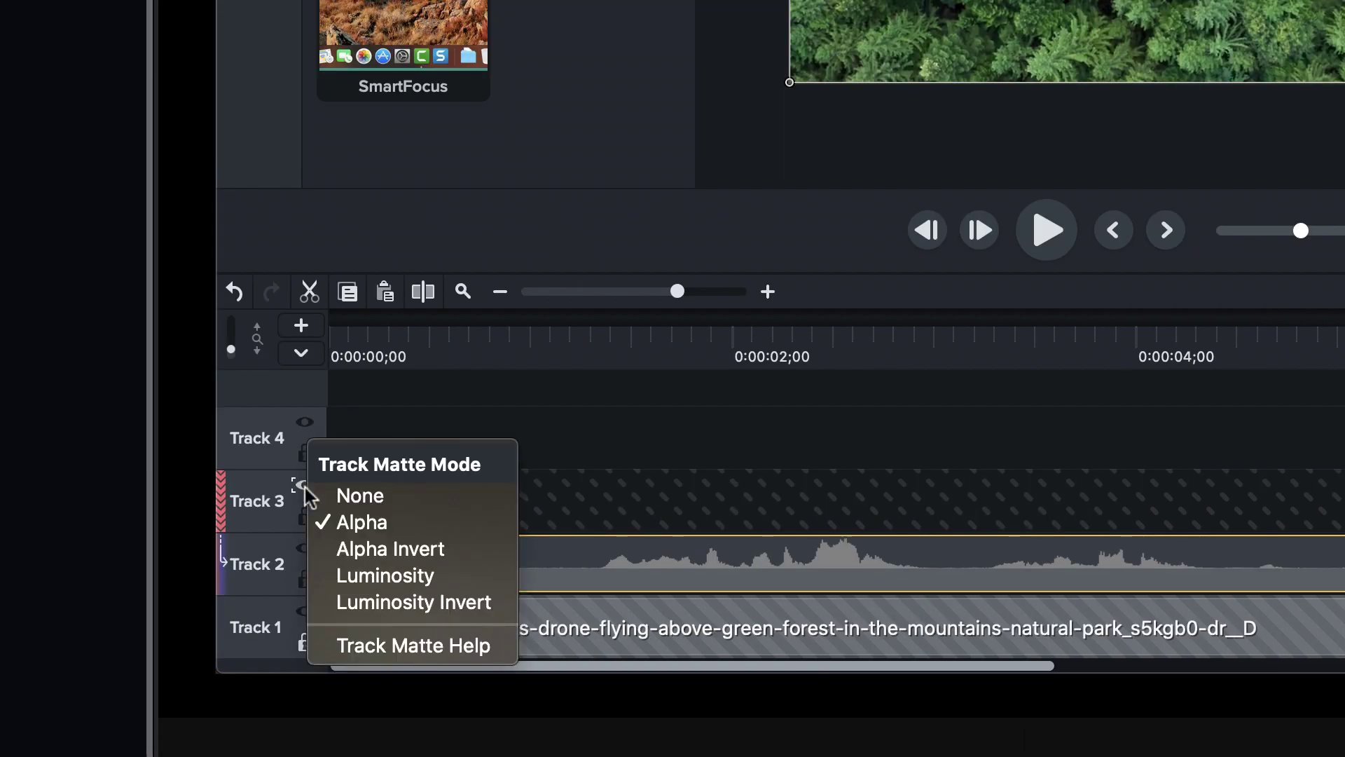
pyautogui.click(347, 500)
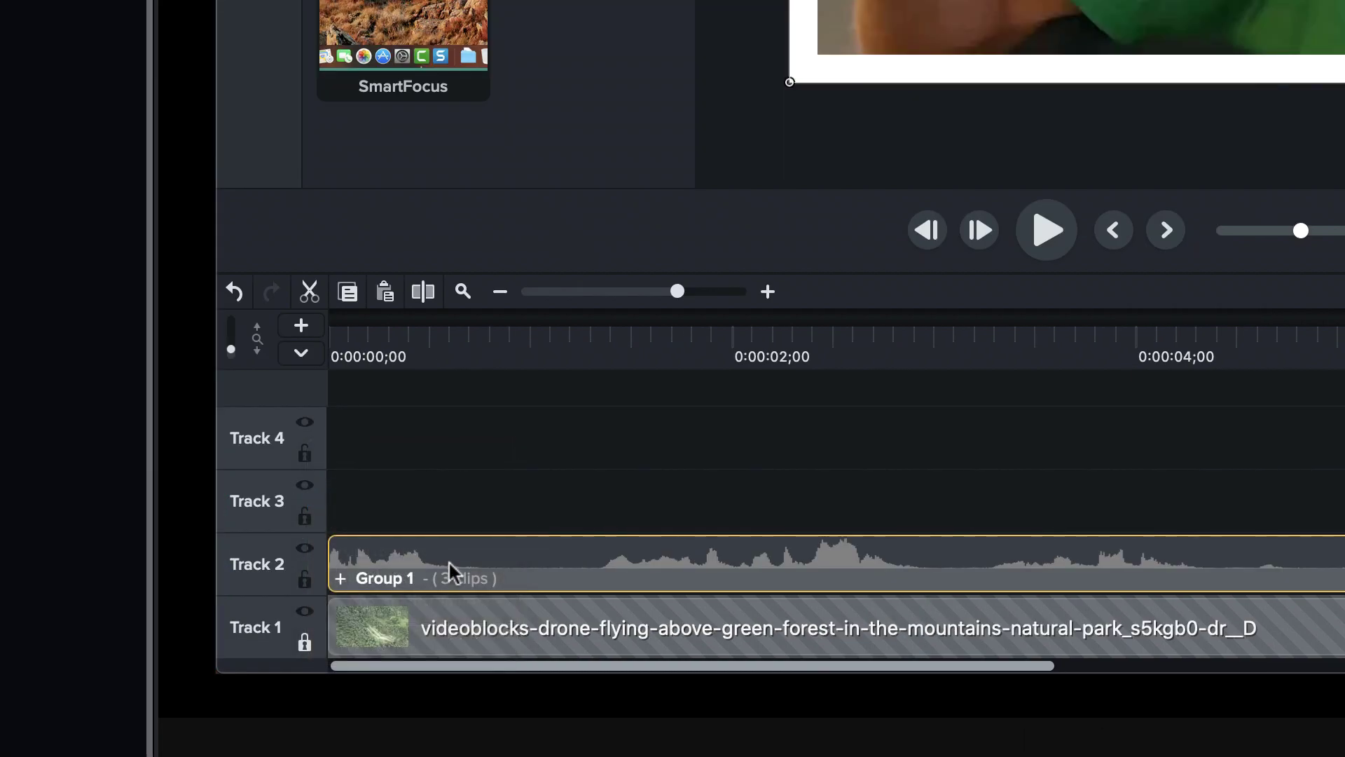
# Step: Open the group to examine its tracks and matte setting, and return to the main timeline
pyautogui.doubleClick(498, 577)
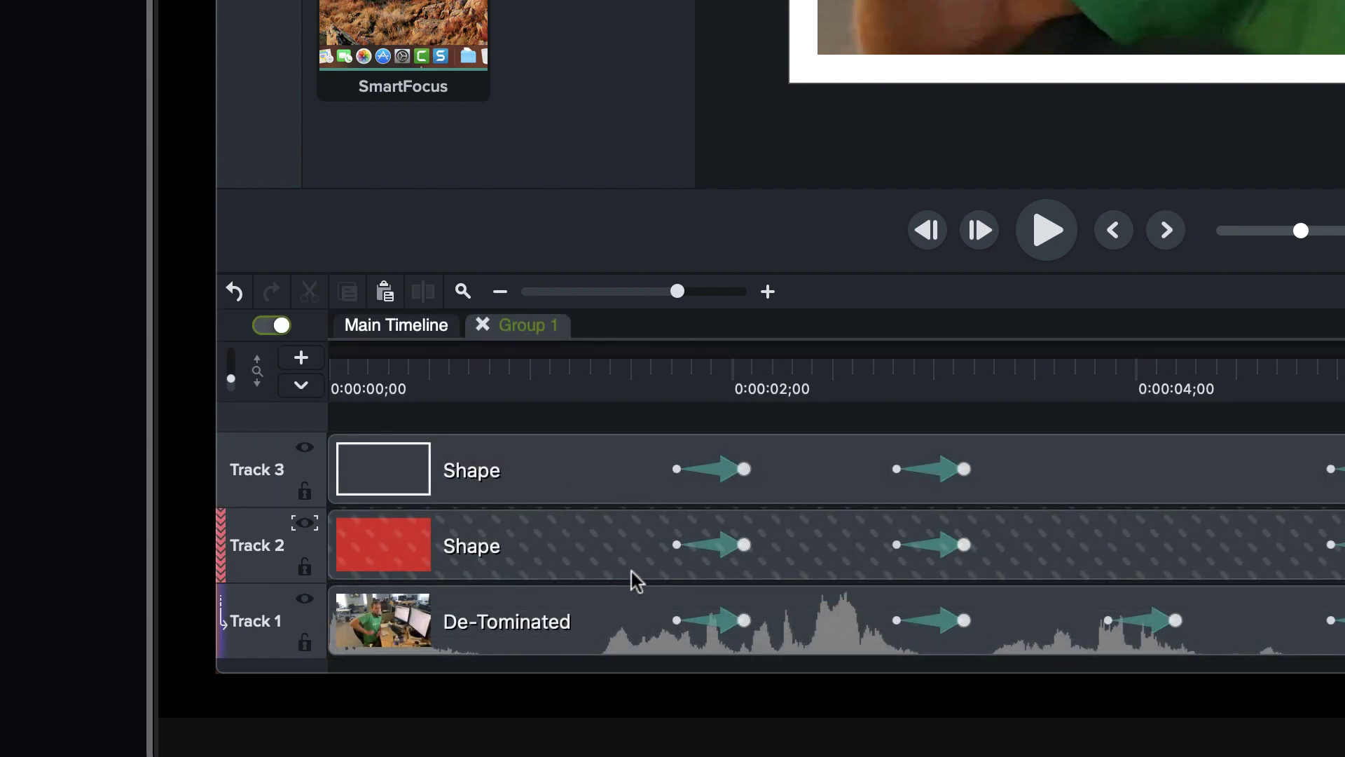
pyautogui.click(596, 543)
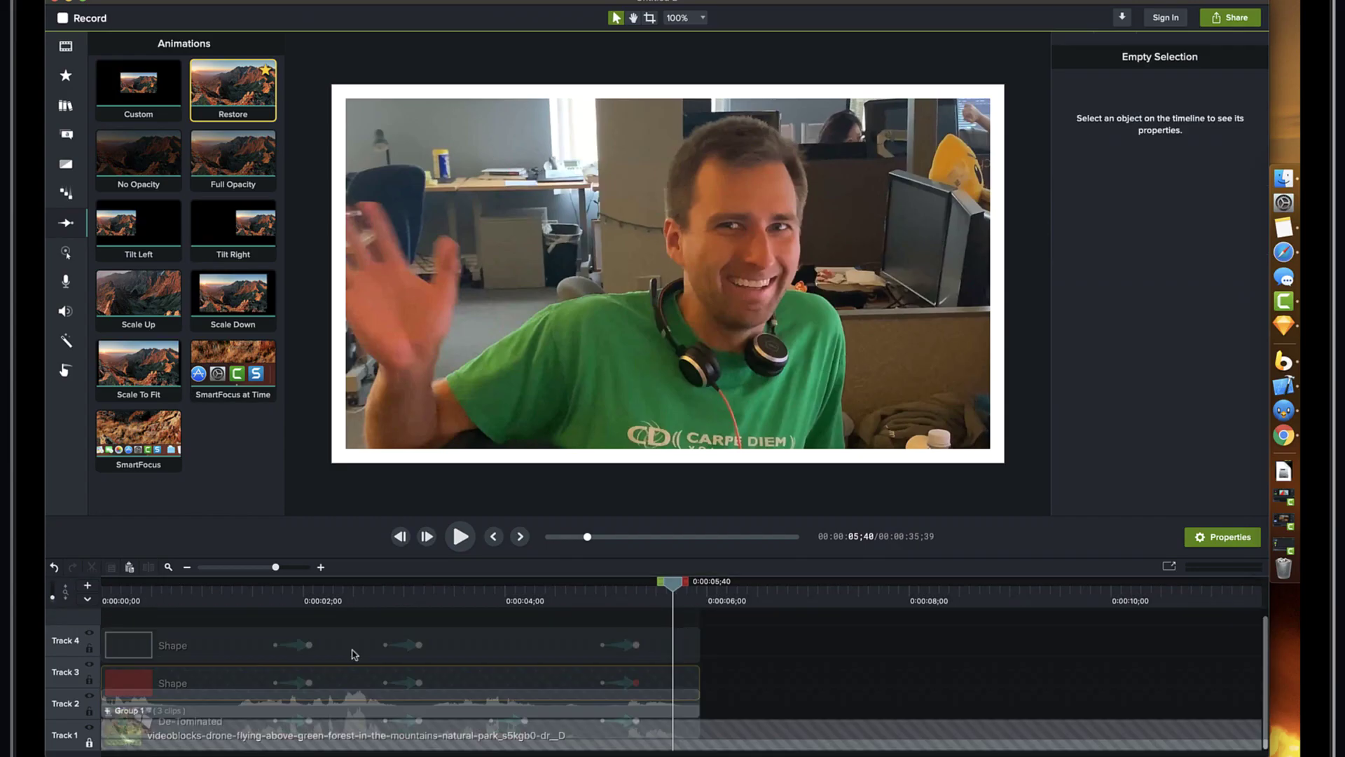
pyautogui.click(484, 325)
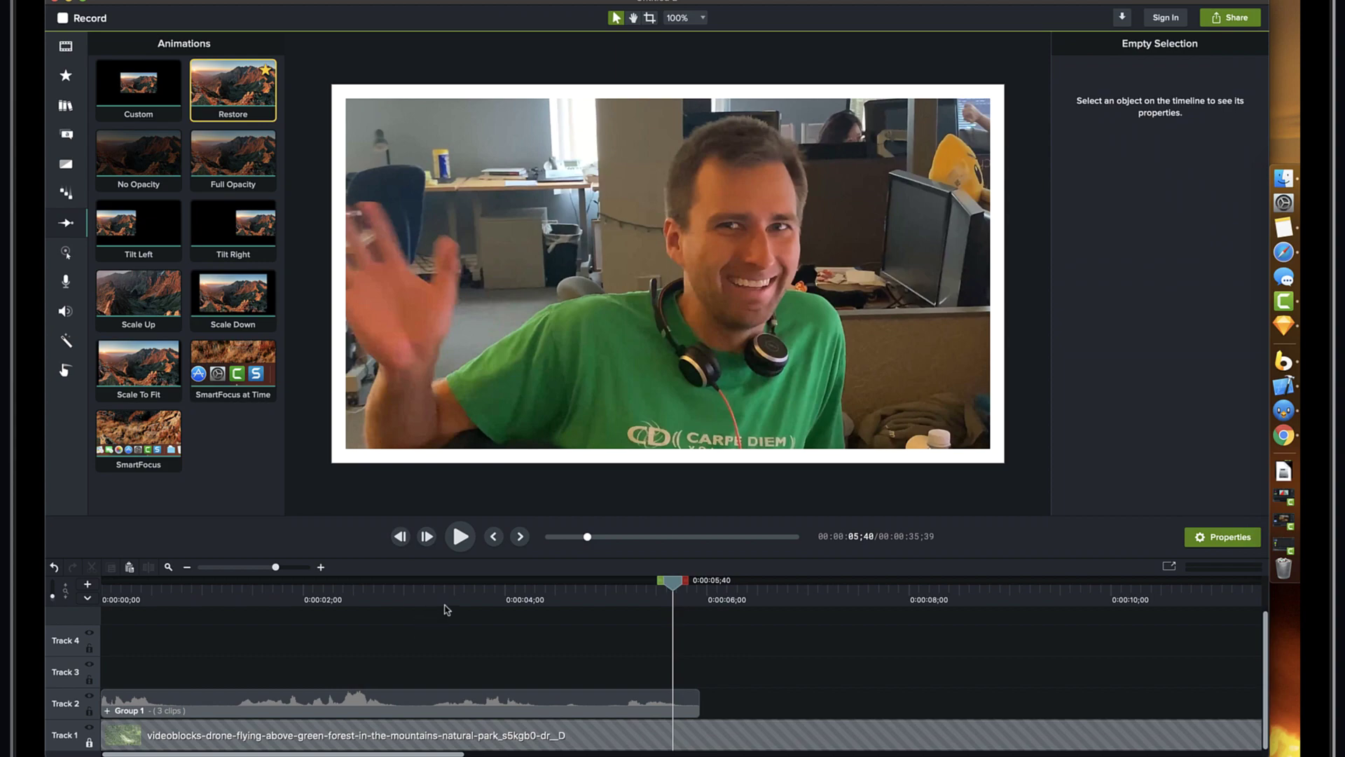
# Step: Scrub back to 0:00:04;28 to review the grouped clip over the forest footage, leaving nothing selected
pyautogui.moveTo(447, 601); pyautogui.dragTo(553, 680)
pyautogui.click(556, 698)
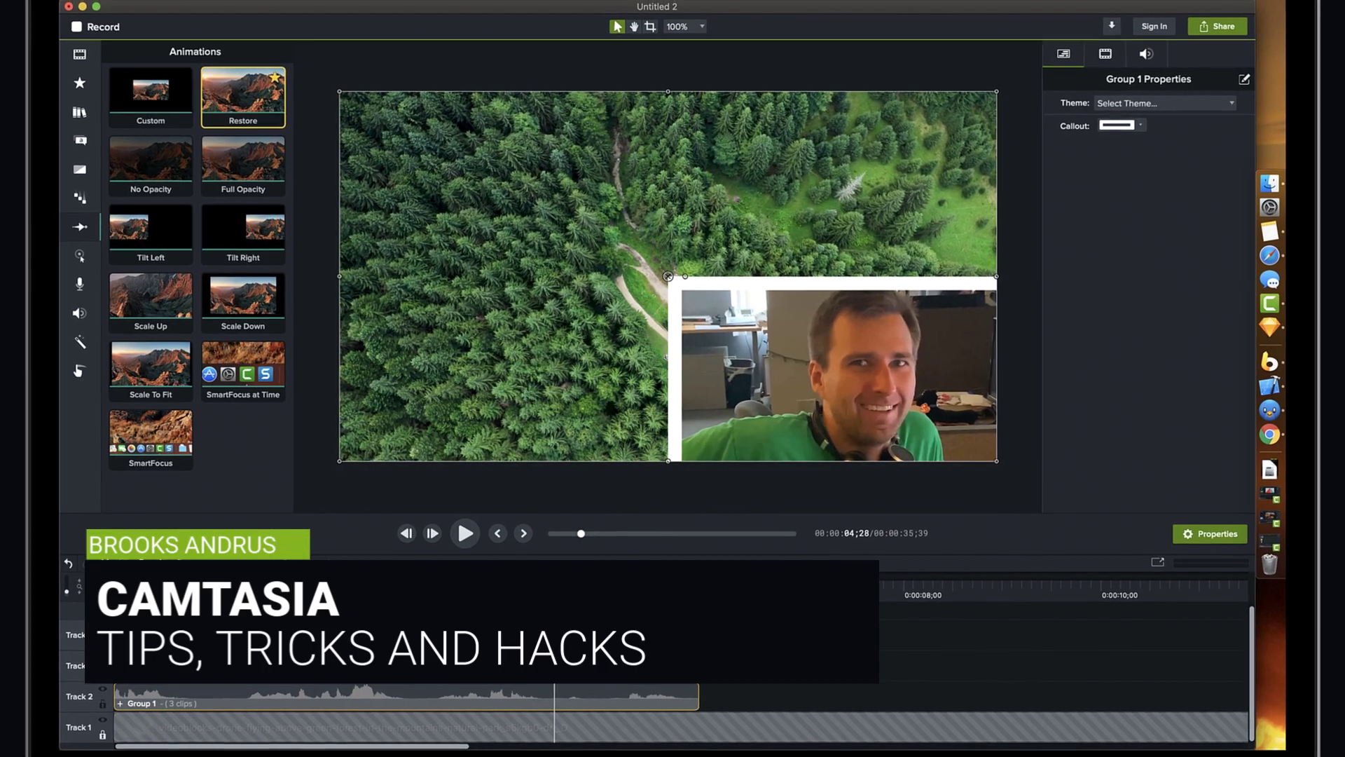
pyautogui.click(608, 475)
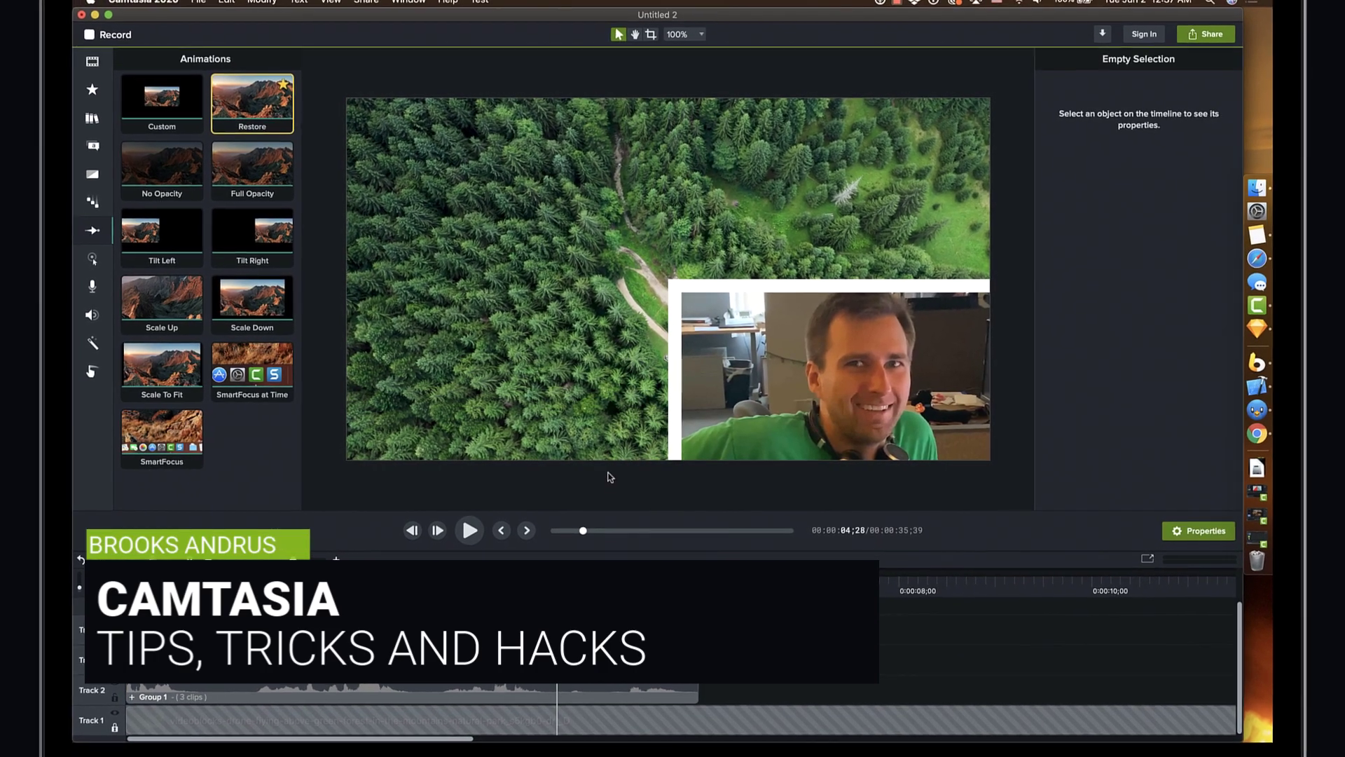